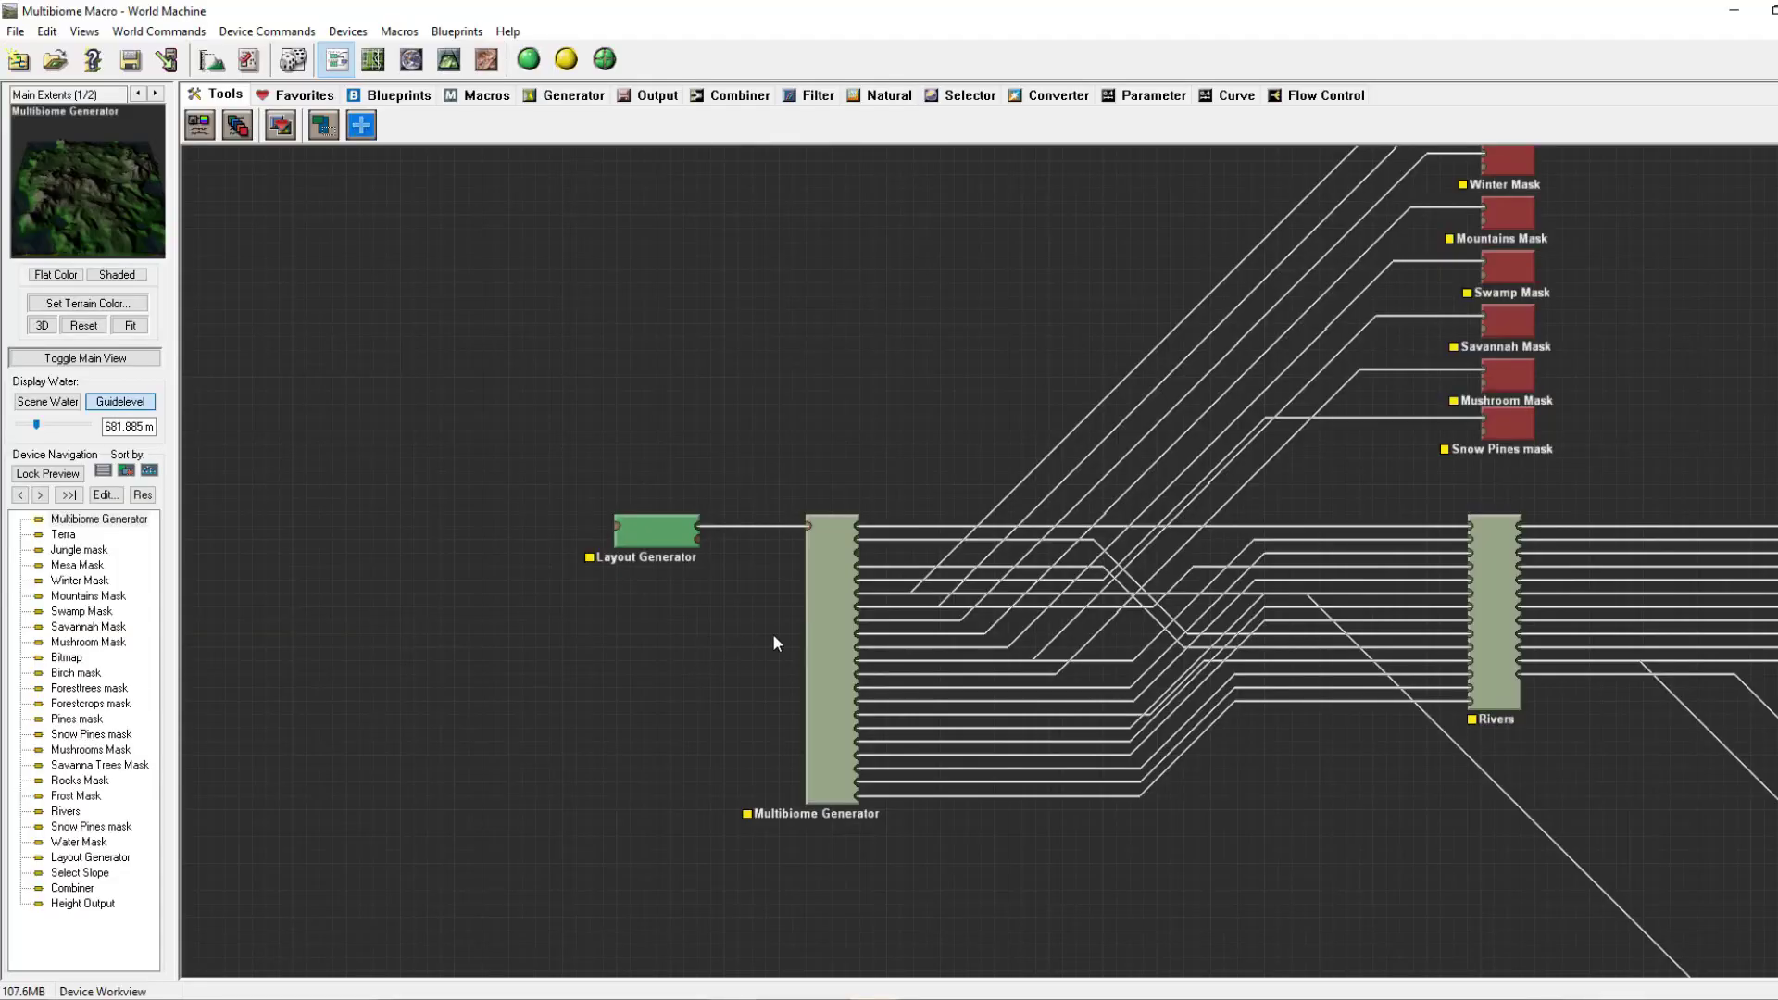
Raise the Multibiome Generator's Seed to 0.45313 to regenerate the biome layout.
{"action": "left_click", "coordinate": [822, 591]}
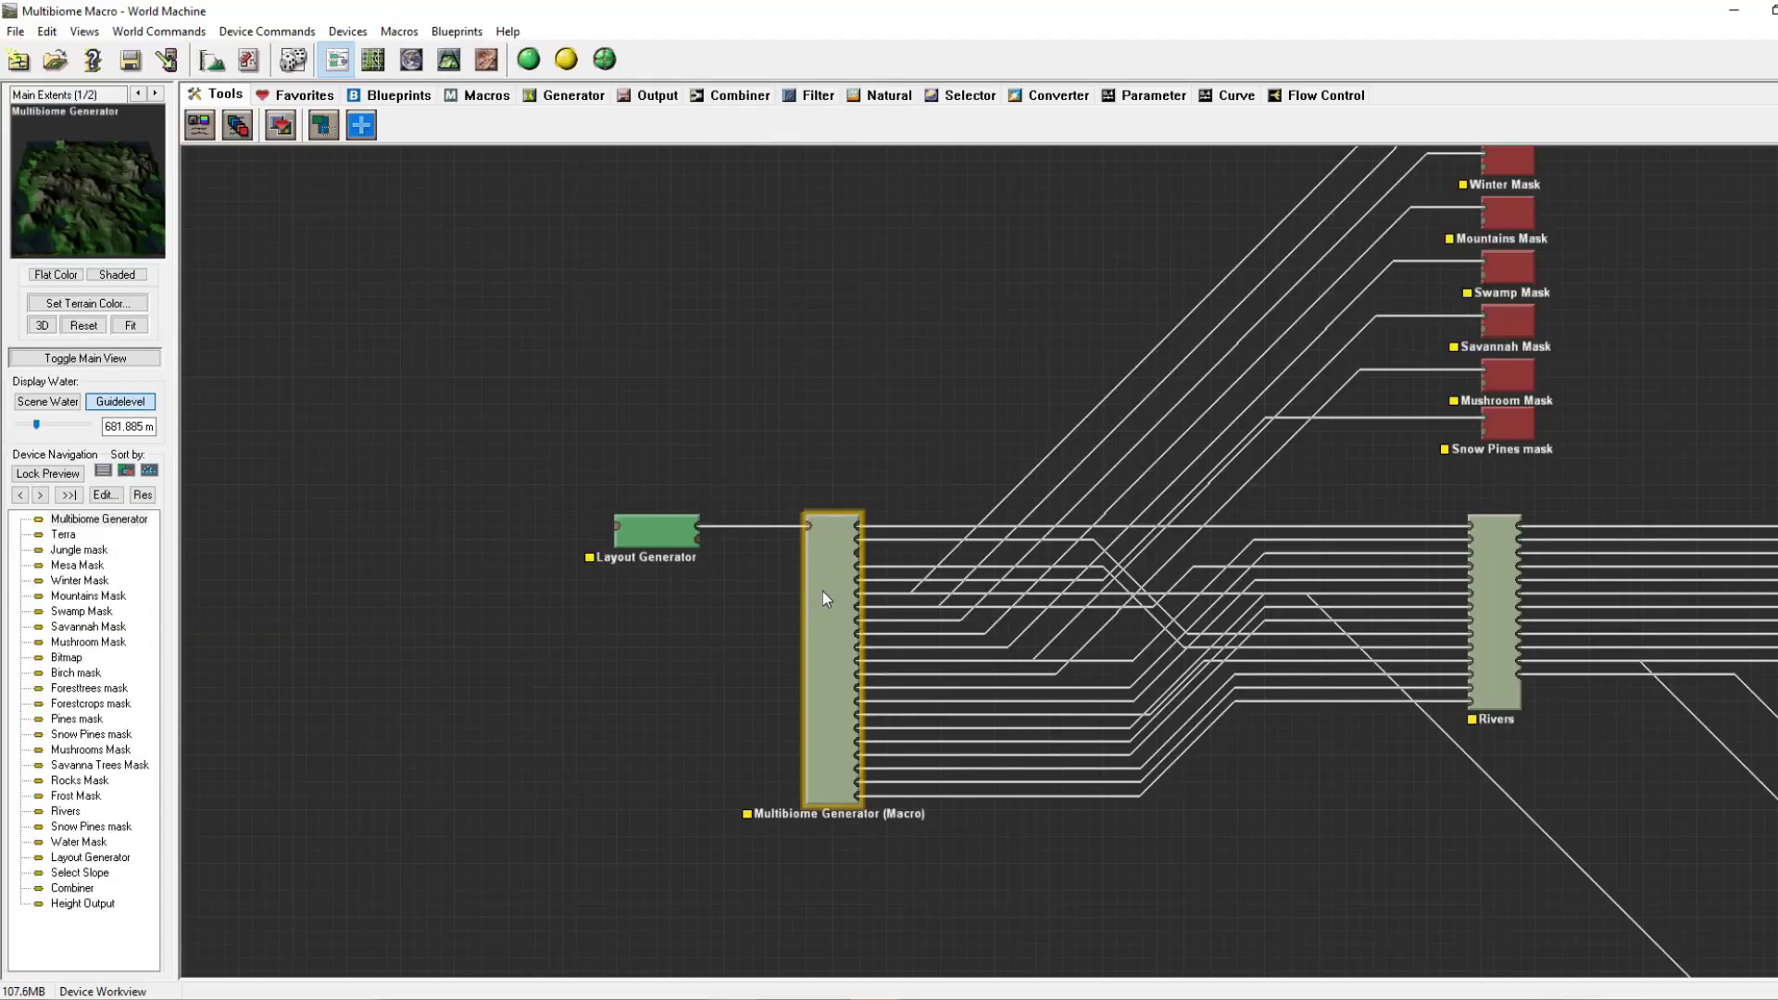
{"action": "double_click", "coordinate": [824, 606]}
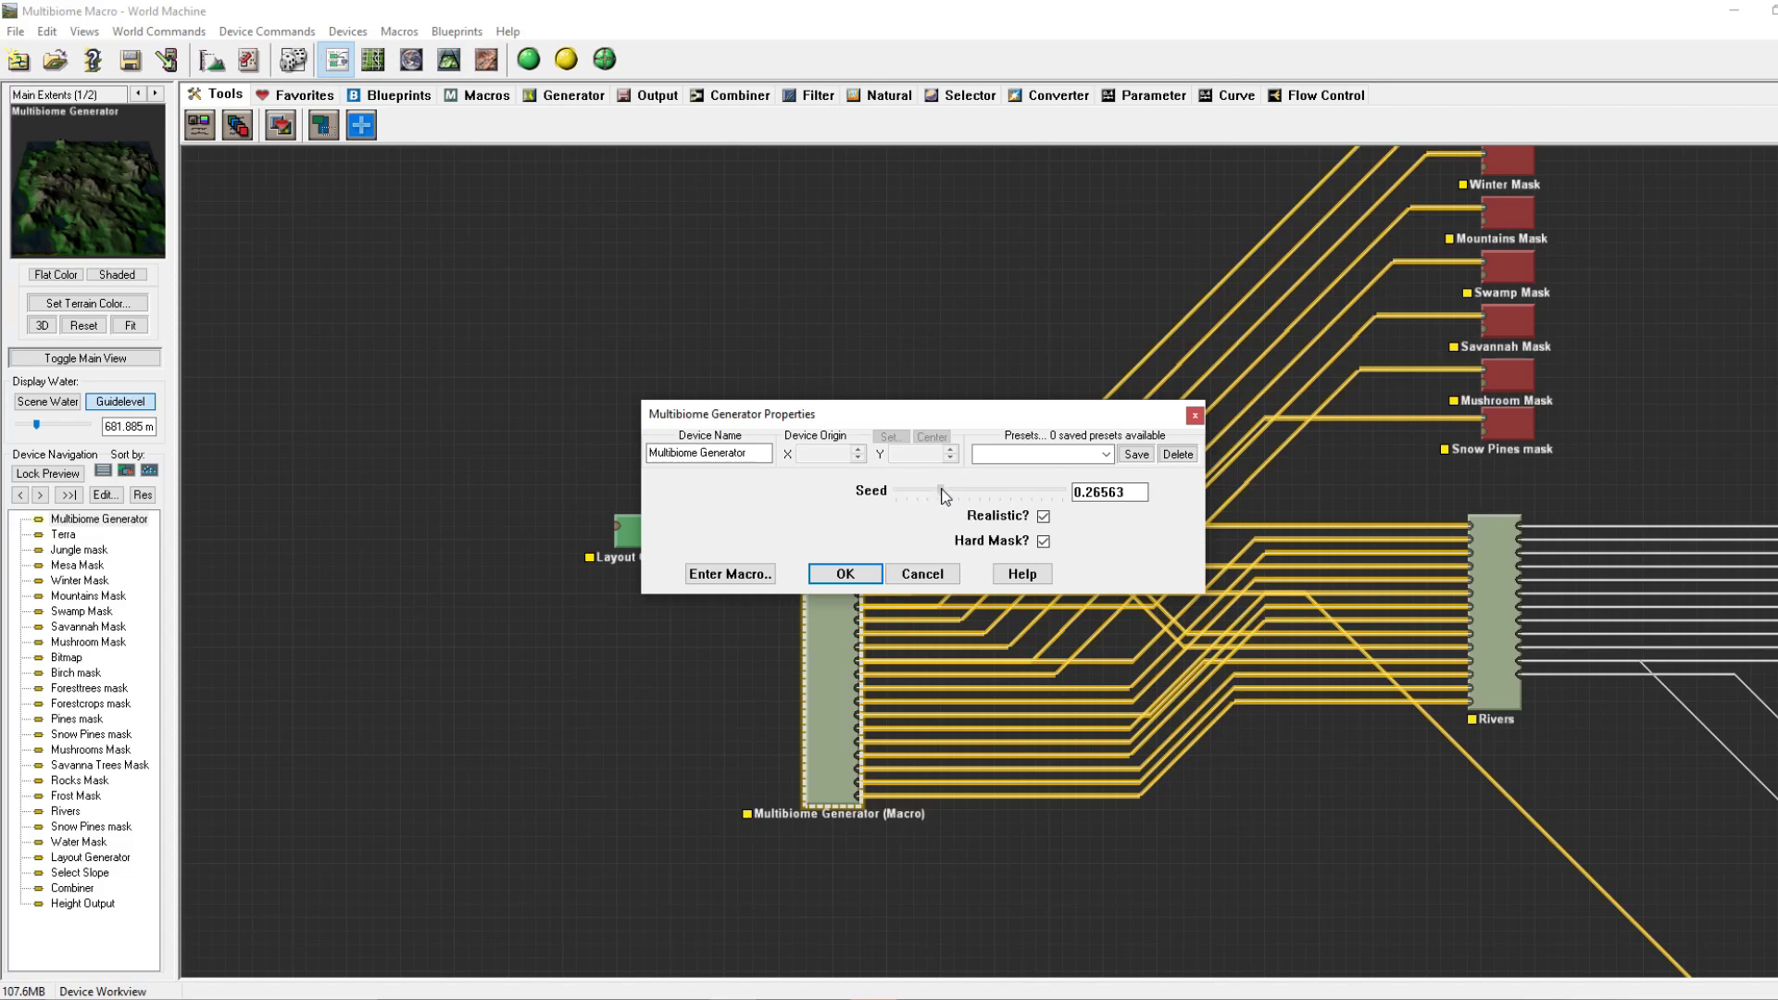
{"action": "left_click_drag", "start_coordinate": [942, 491], "coordinate": [973, 493]}
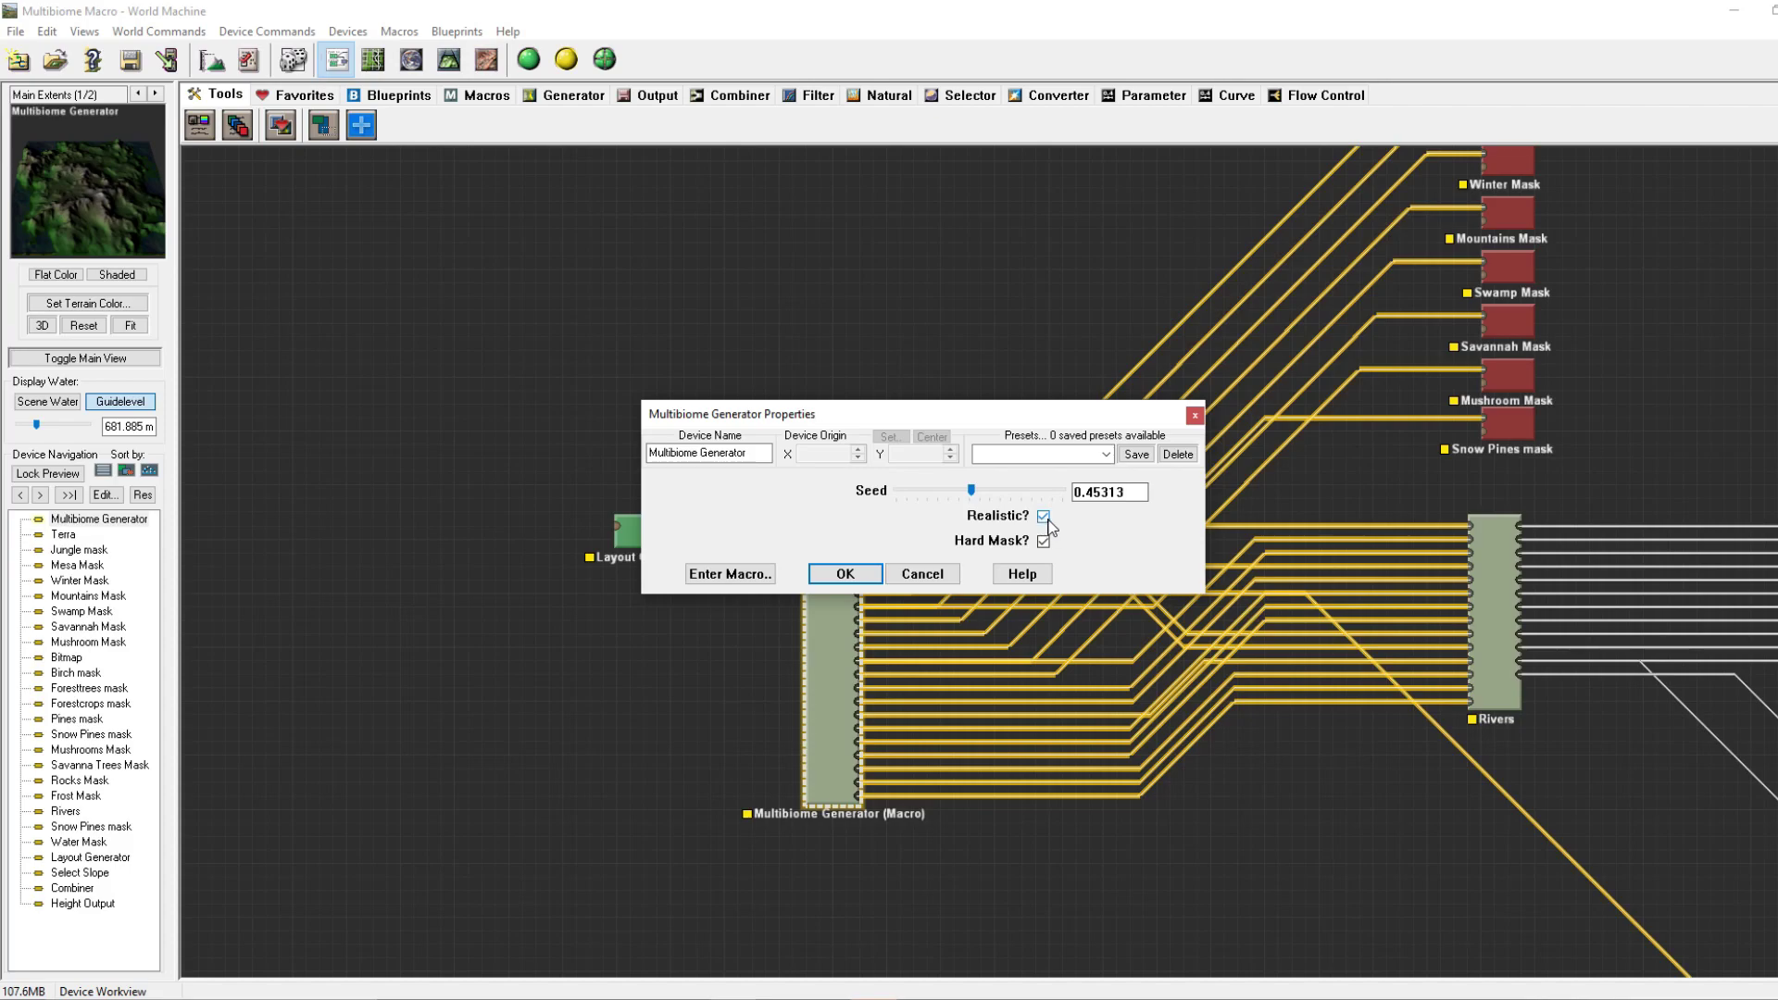
{"action": "key", "text": "Return"}
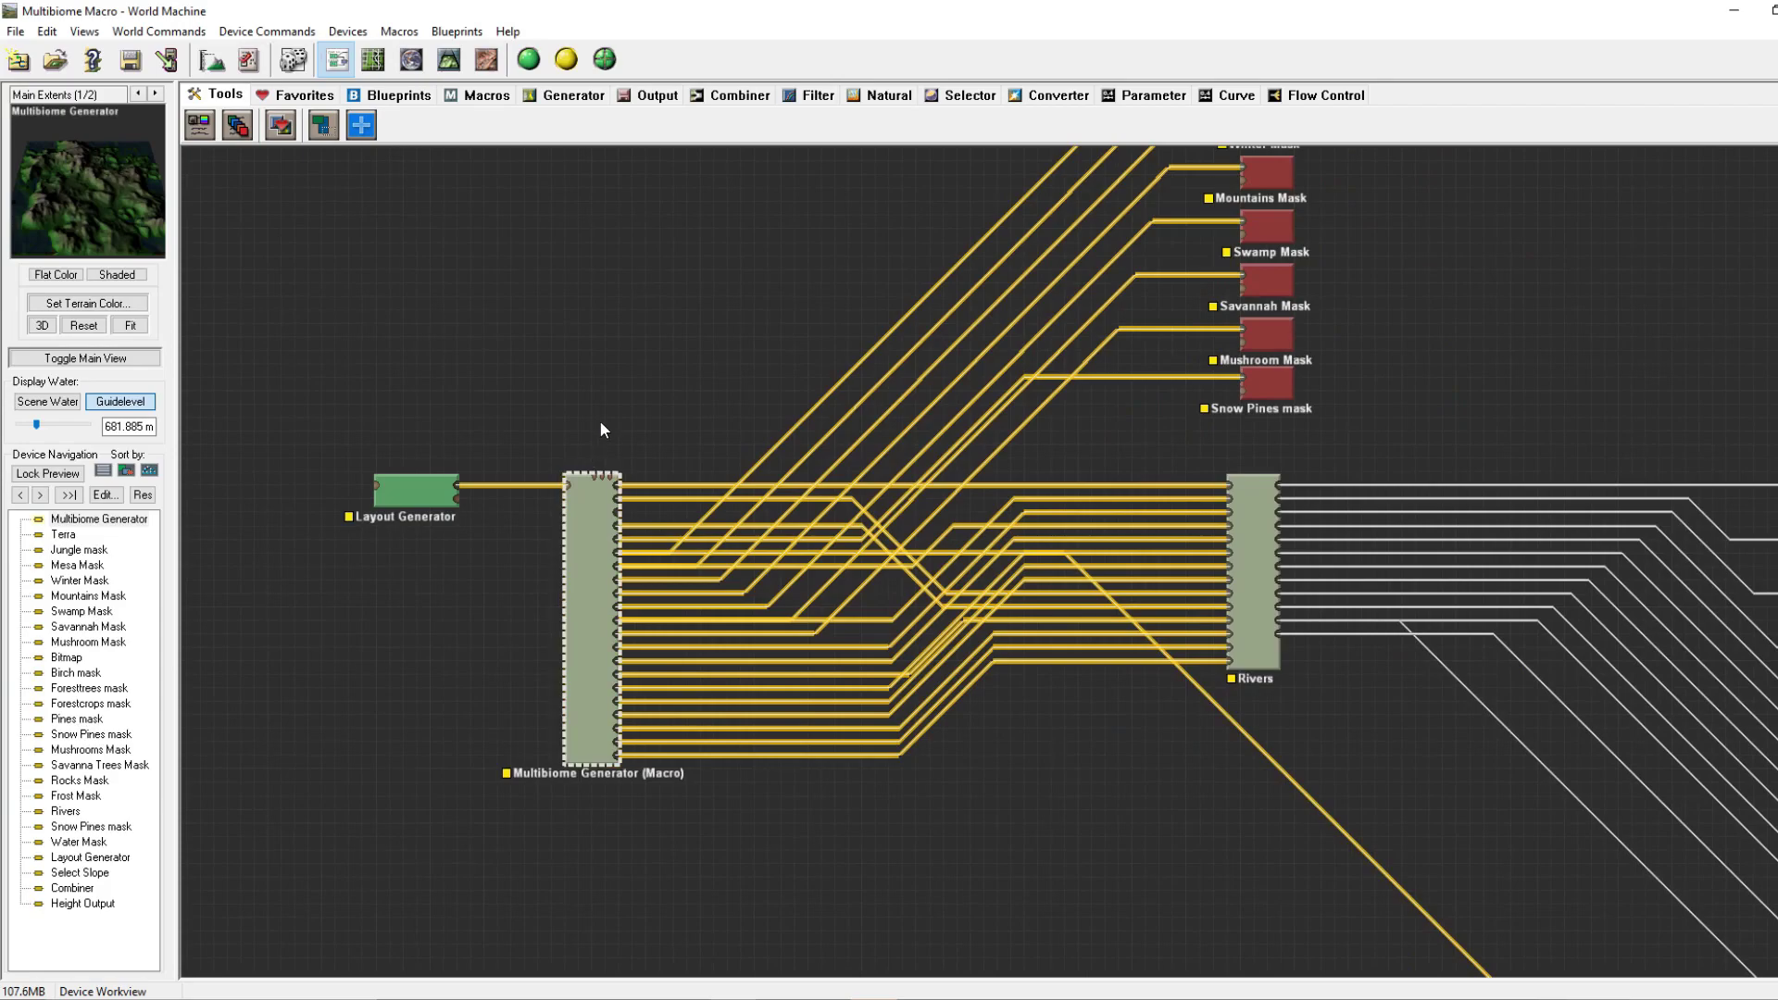
{"action": "left_click", "coordinate": [548, 764]}
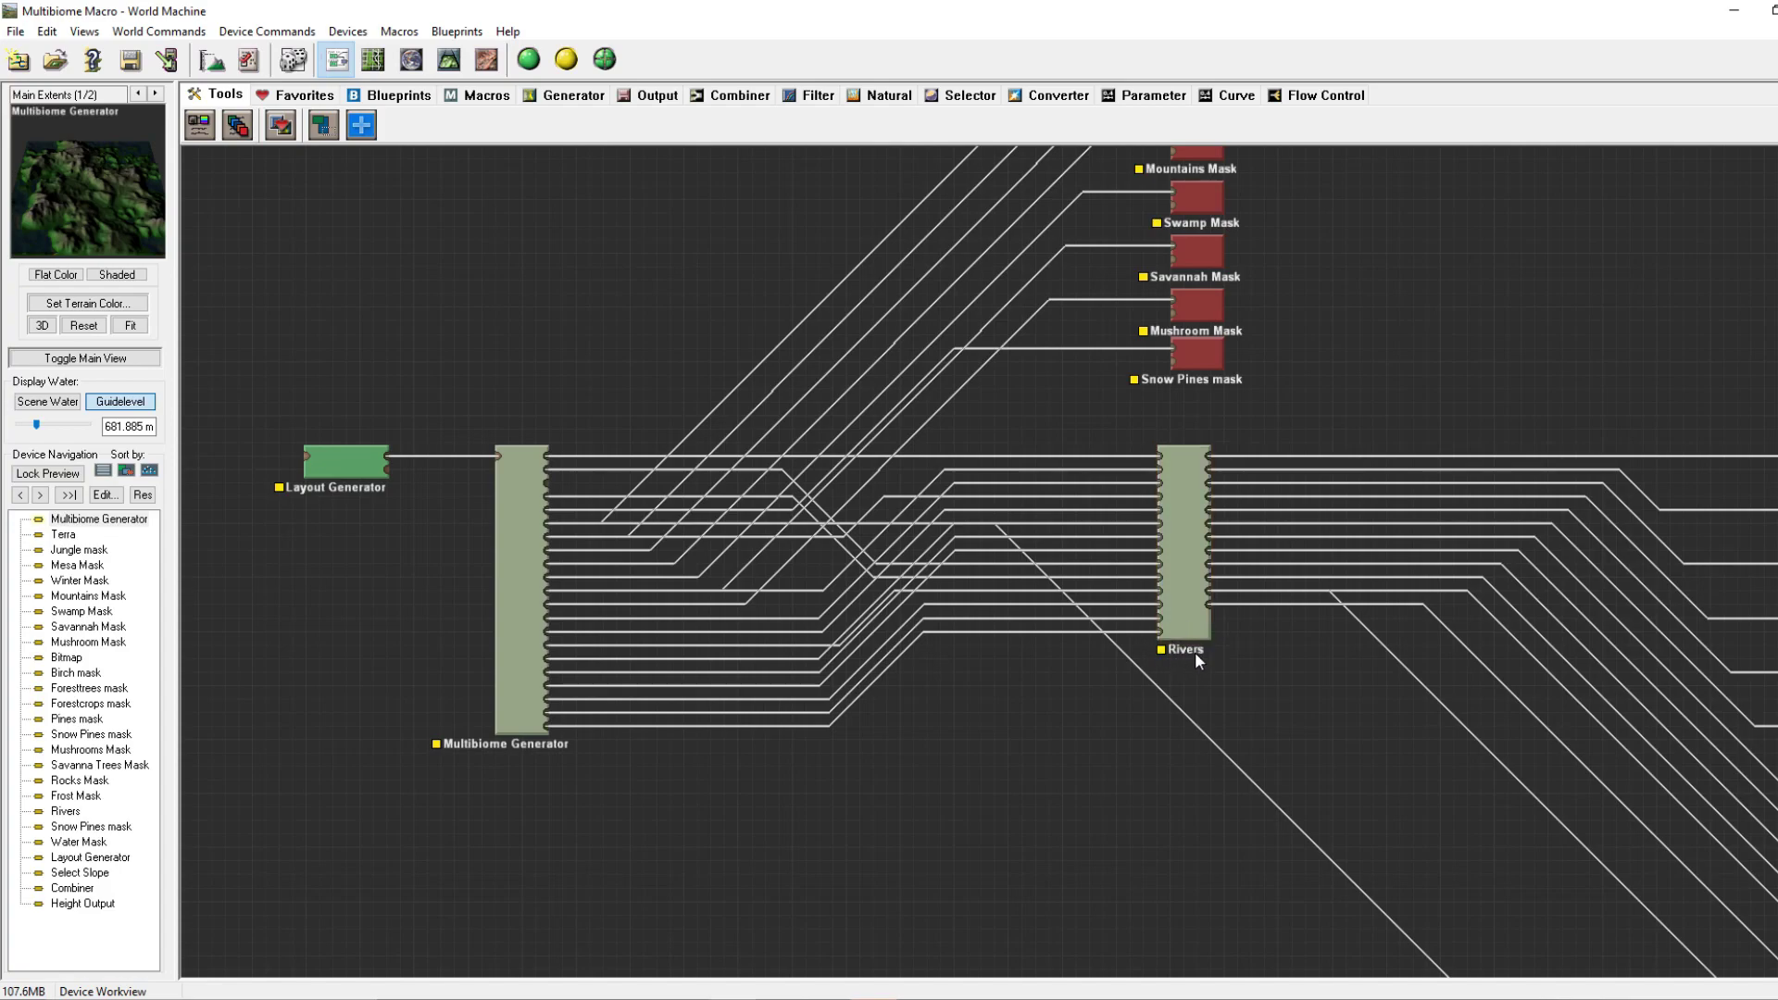
{"action": "left_click", "coordinate": [1075, 613]}
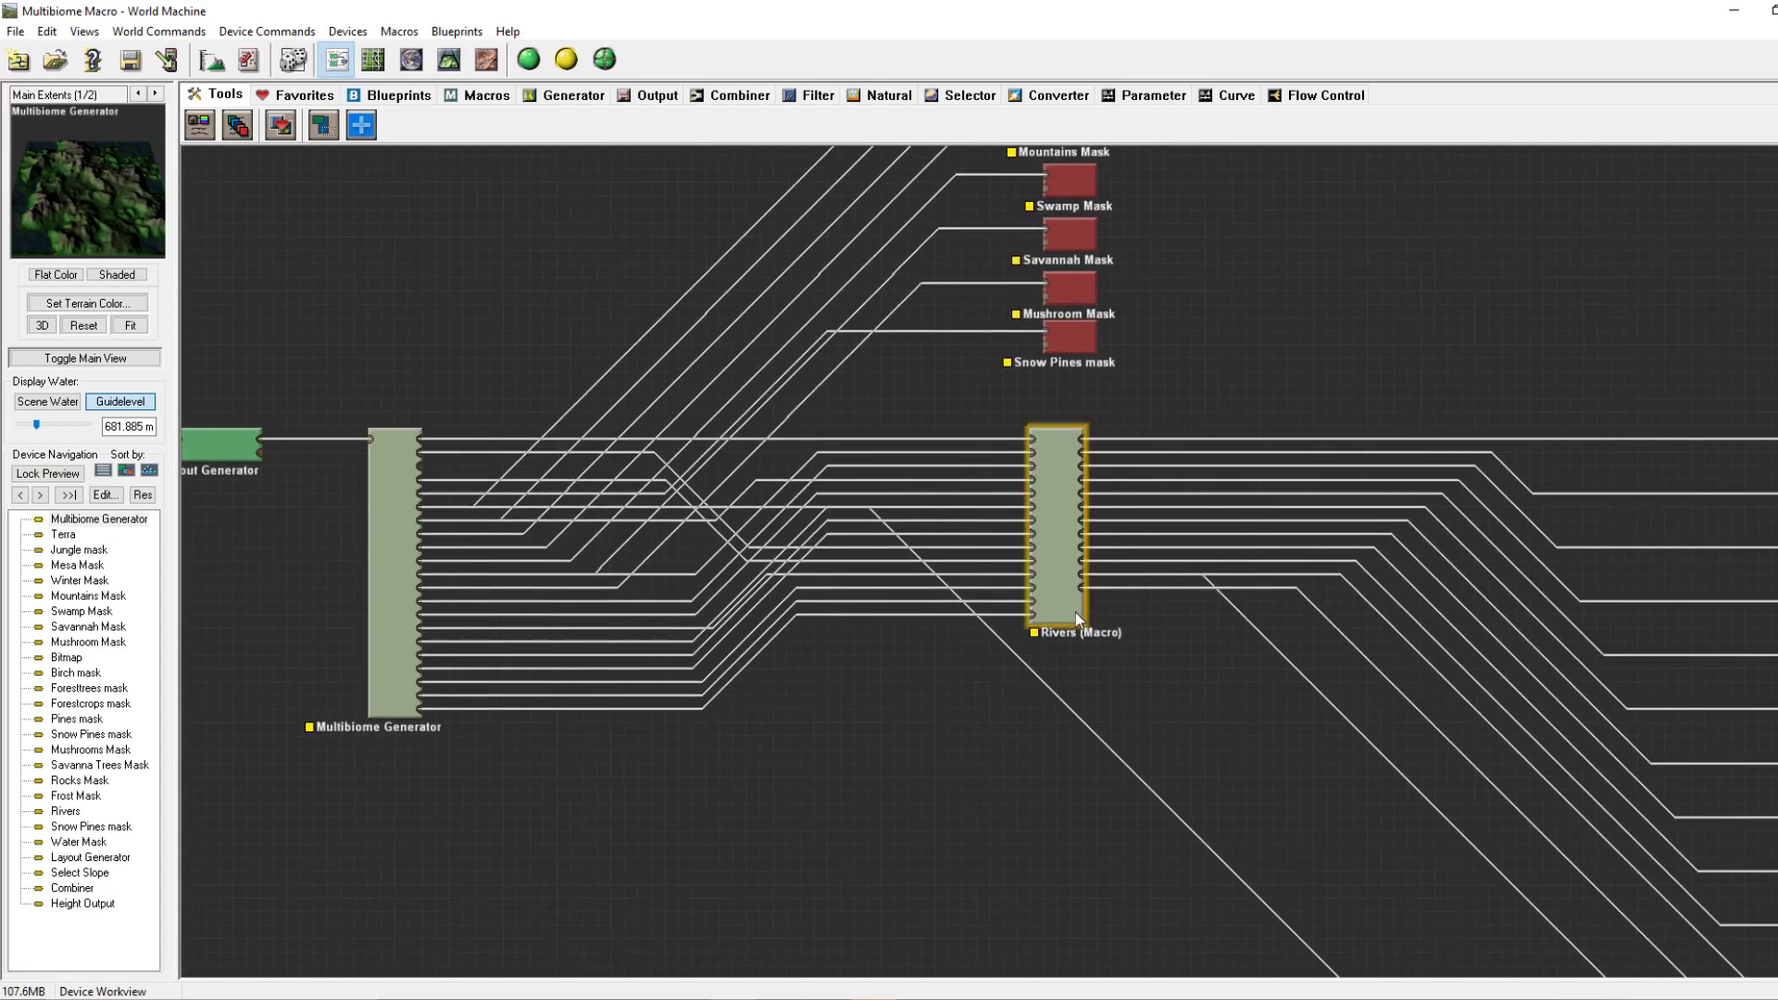
{"action": "left_click", "coordinate": [1035, 660]}
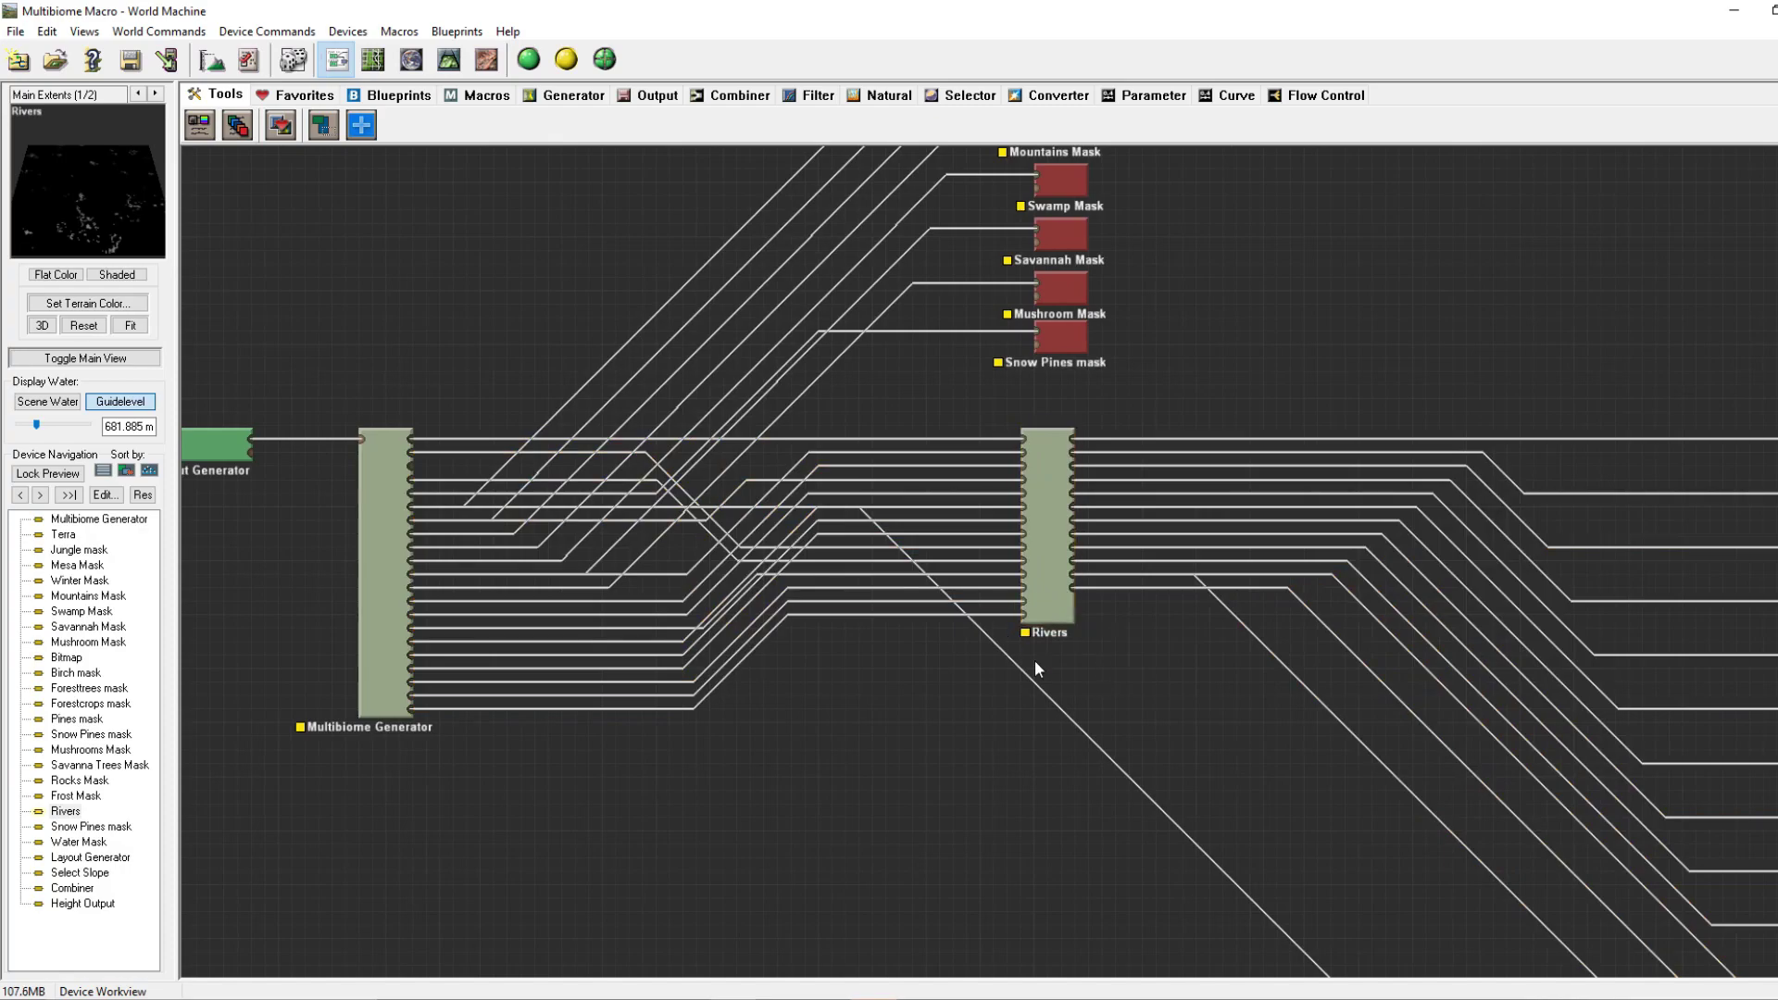
{"action": "double_click", "coordinate": [1045, 604]}
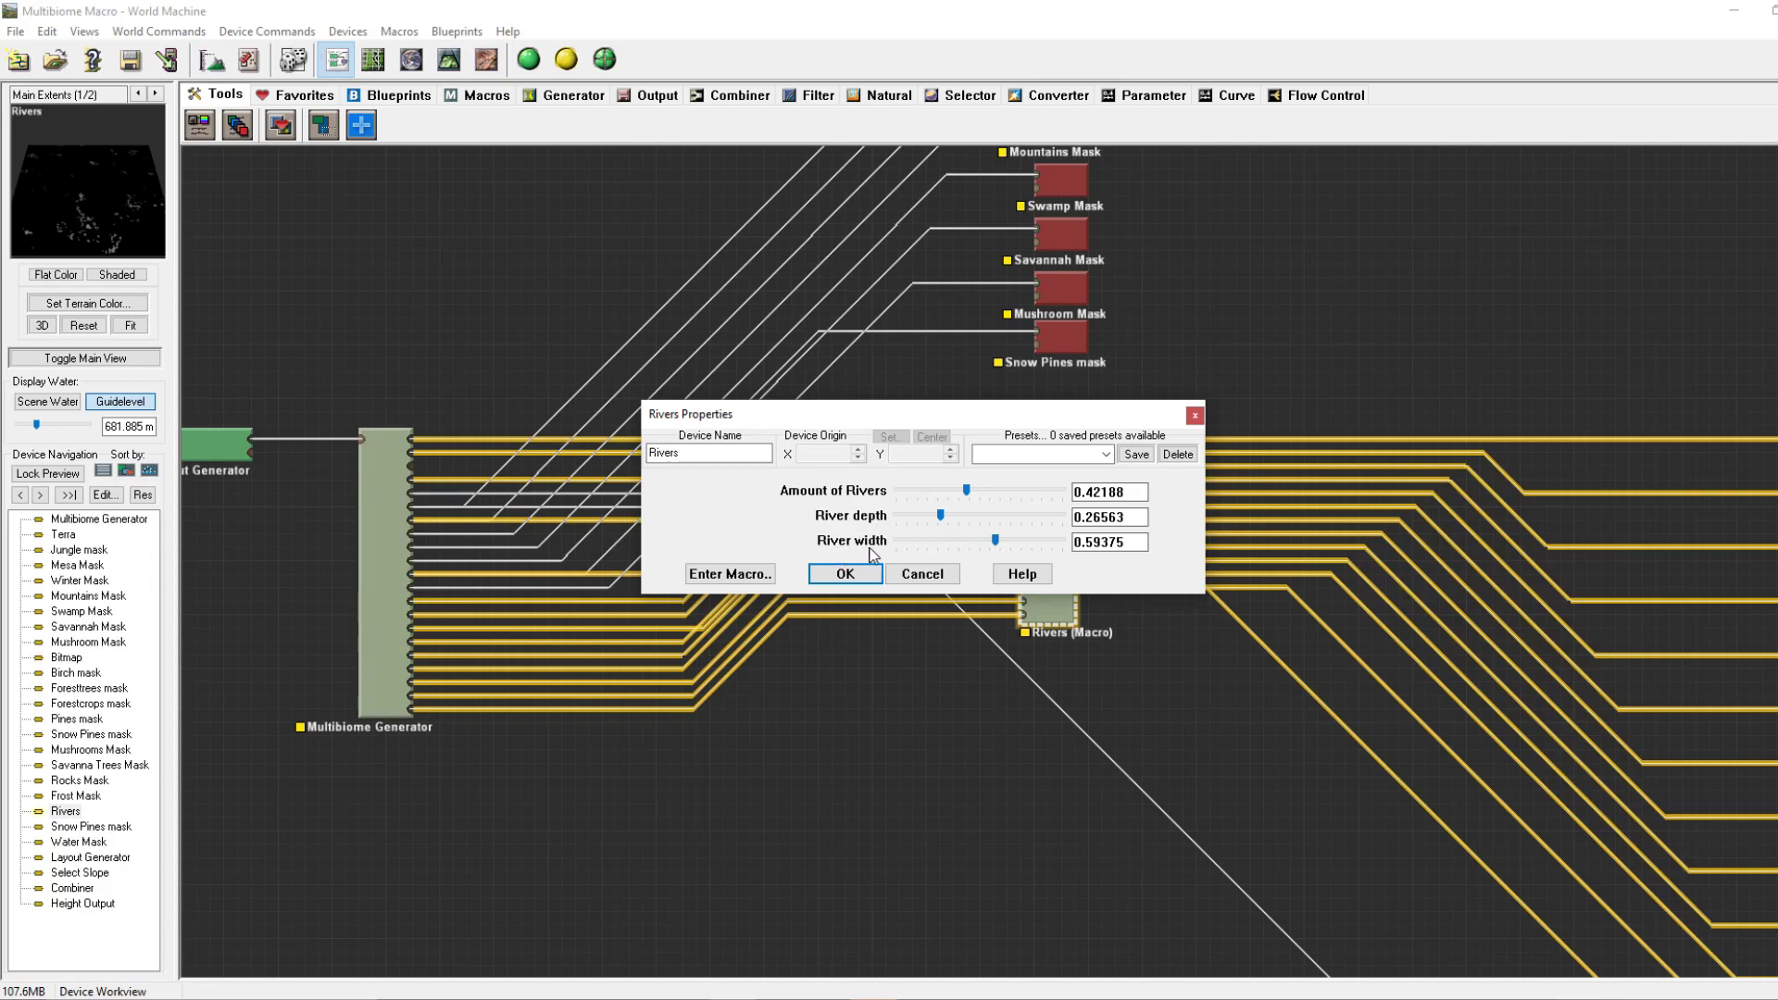
{"action": "left_click", "coordinate": [844, 574]}
{"action": "scroll", "coordinate": [833, 574], "scroll_direction": "down", "scroll_amount": 5}
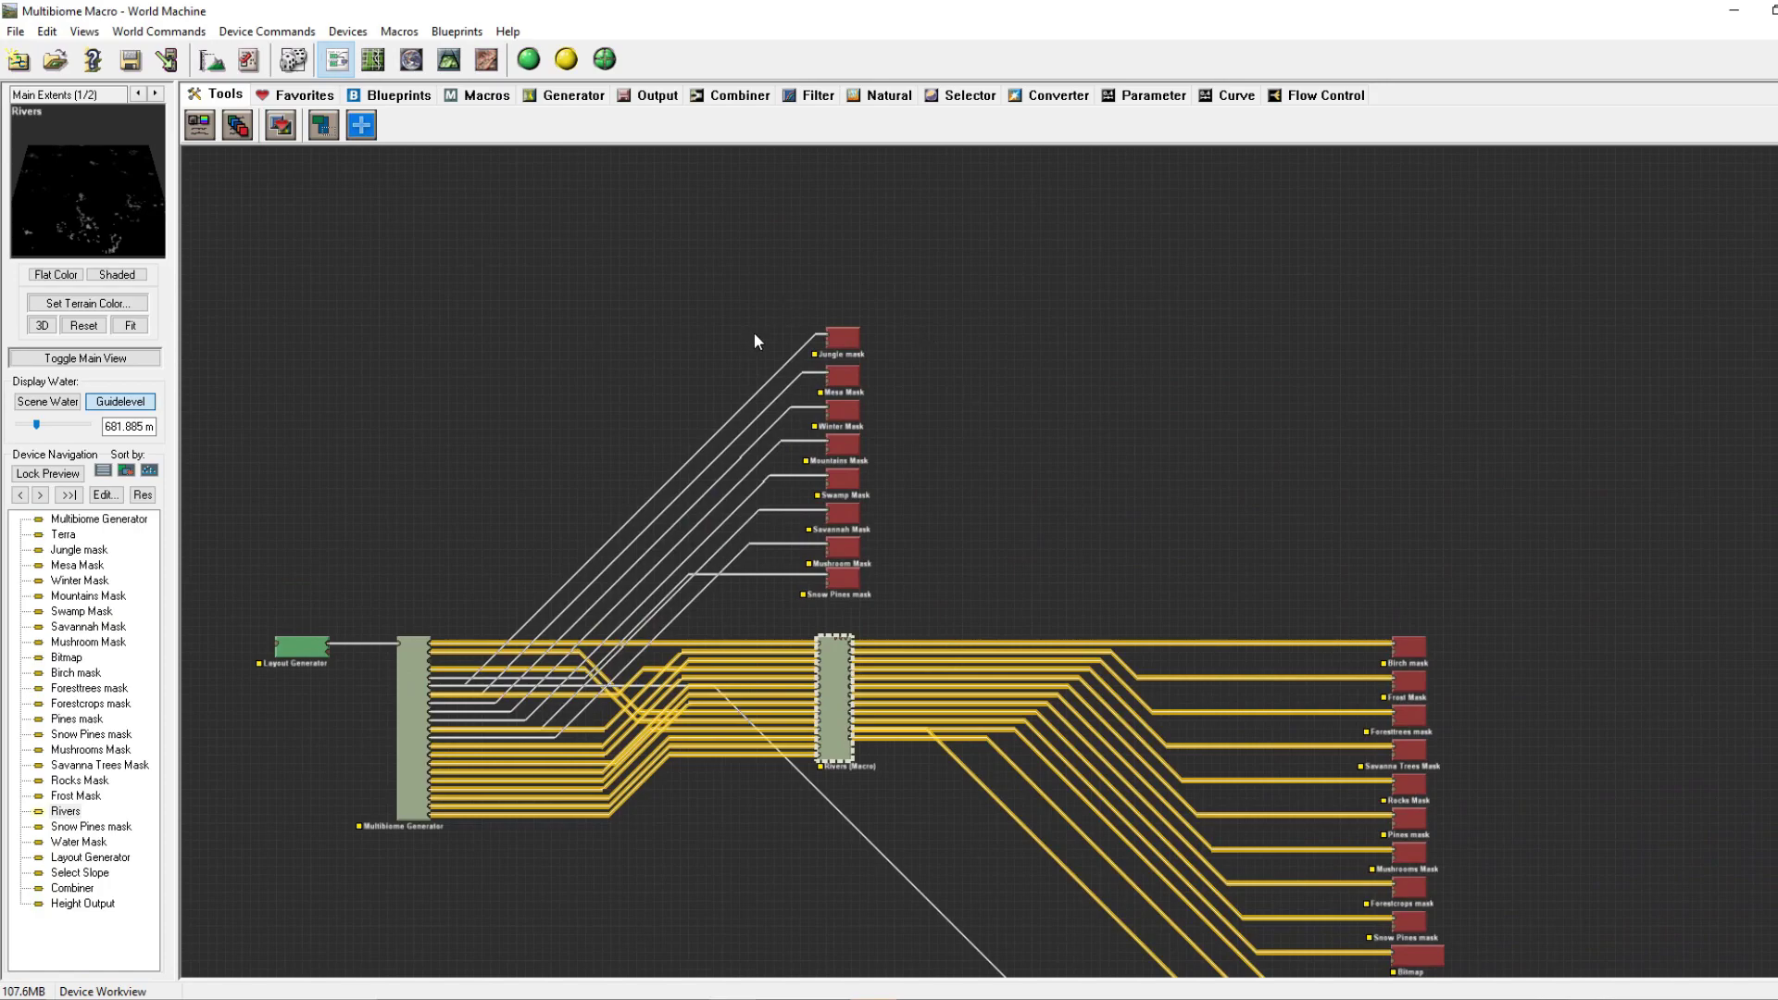
Point the Jungle mask output to Script\Jungle Mask.png in 16-bit PNG format.
{"action": "scroll", "coordinate": [834, 348], "scroll_direction": "down", "scroll_amount": 3}
{"action": "scroll", "coordinate": [926, 319], "scroll_direction": "up", "scroll_amount": 3}
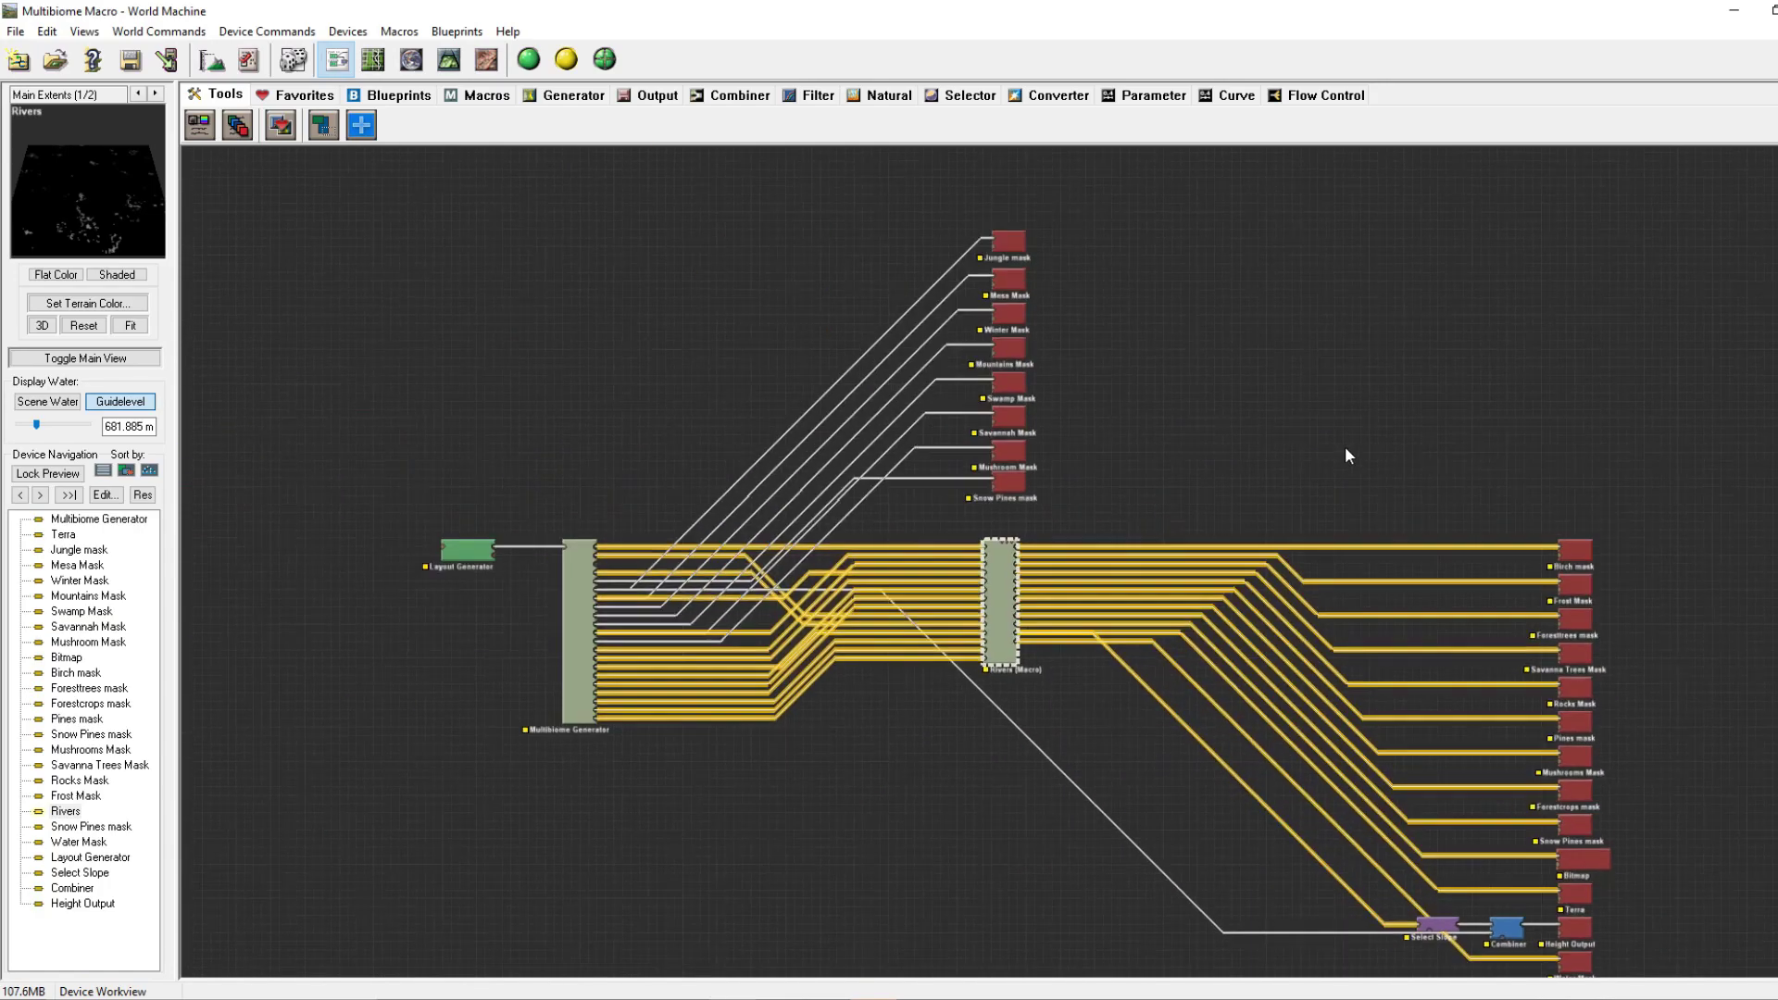
{"action": "right_click_drag", "start_coordinate": [1345, 446], "coordinate": [1377, 699]}
{"action": "scroll", "coordinate": [1230, 608], "scroll_direction": "down", "scroll_amount": 3}
{"action": "scroll", "coordinate": [1297, 649], "scroll_direction": "up", "scroll_amount": 4}
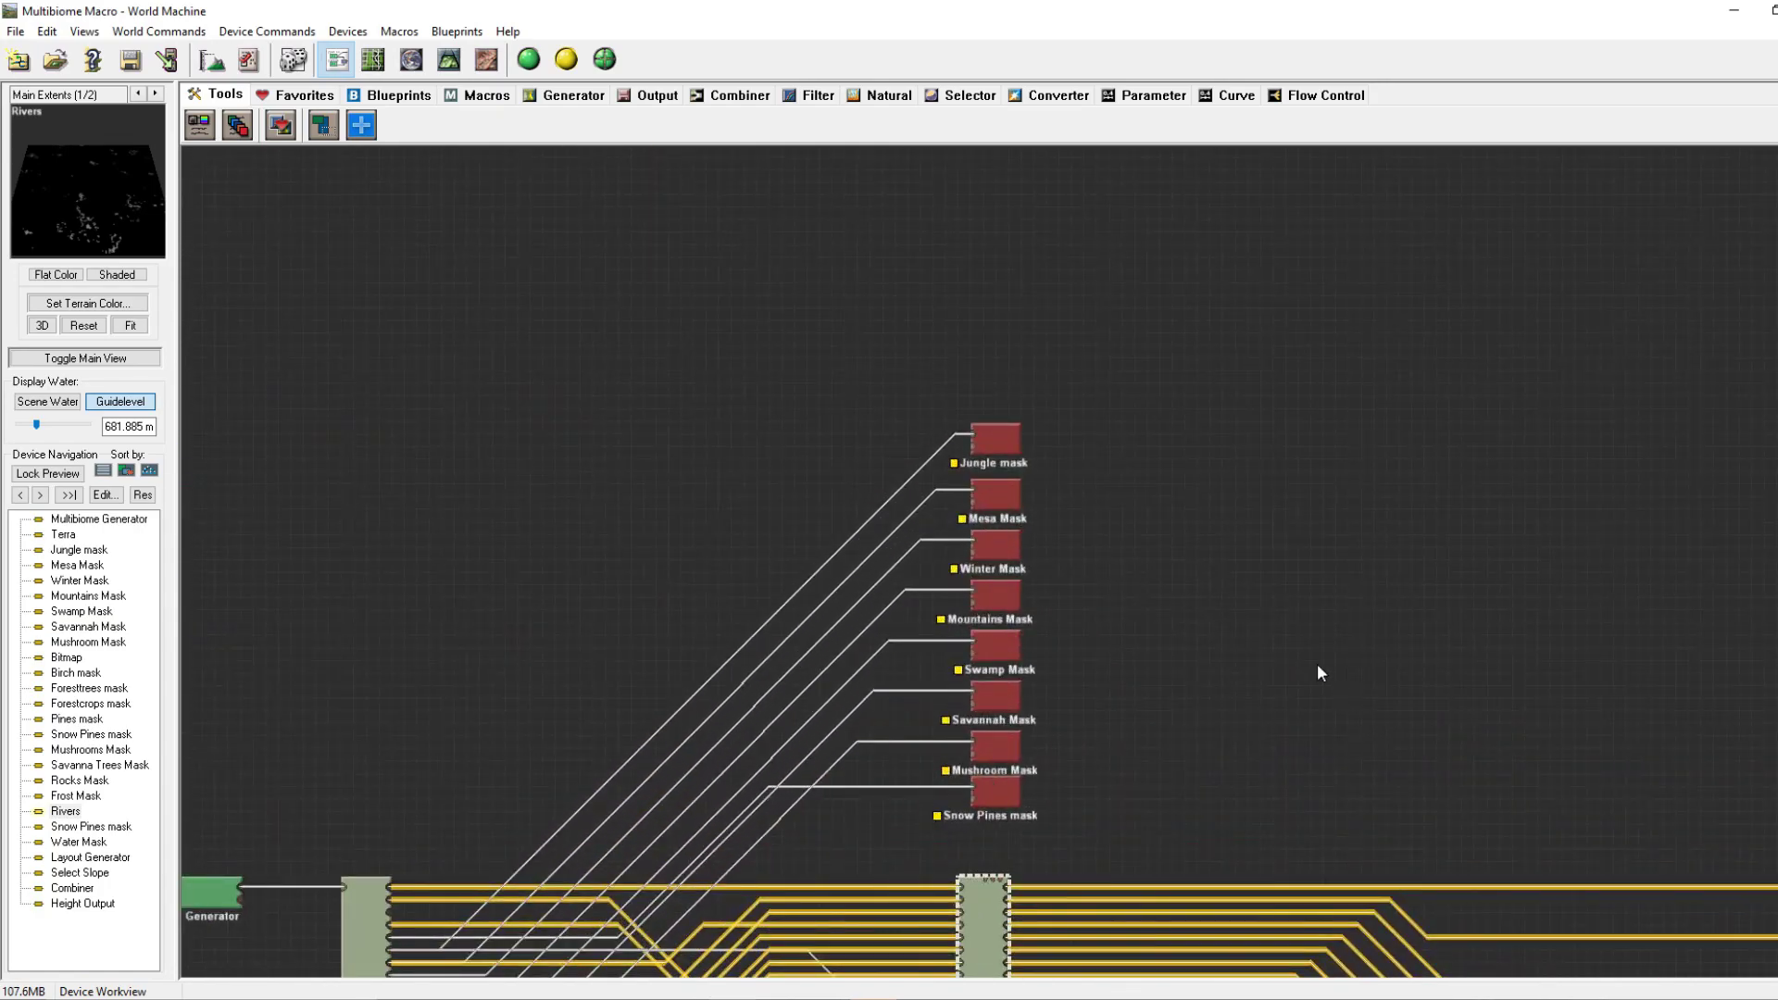
{"action": "double_click", "coordinate": [996, 437]}
{"action": "left_click", "coordinate": [1032, 313]}
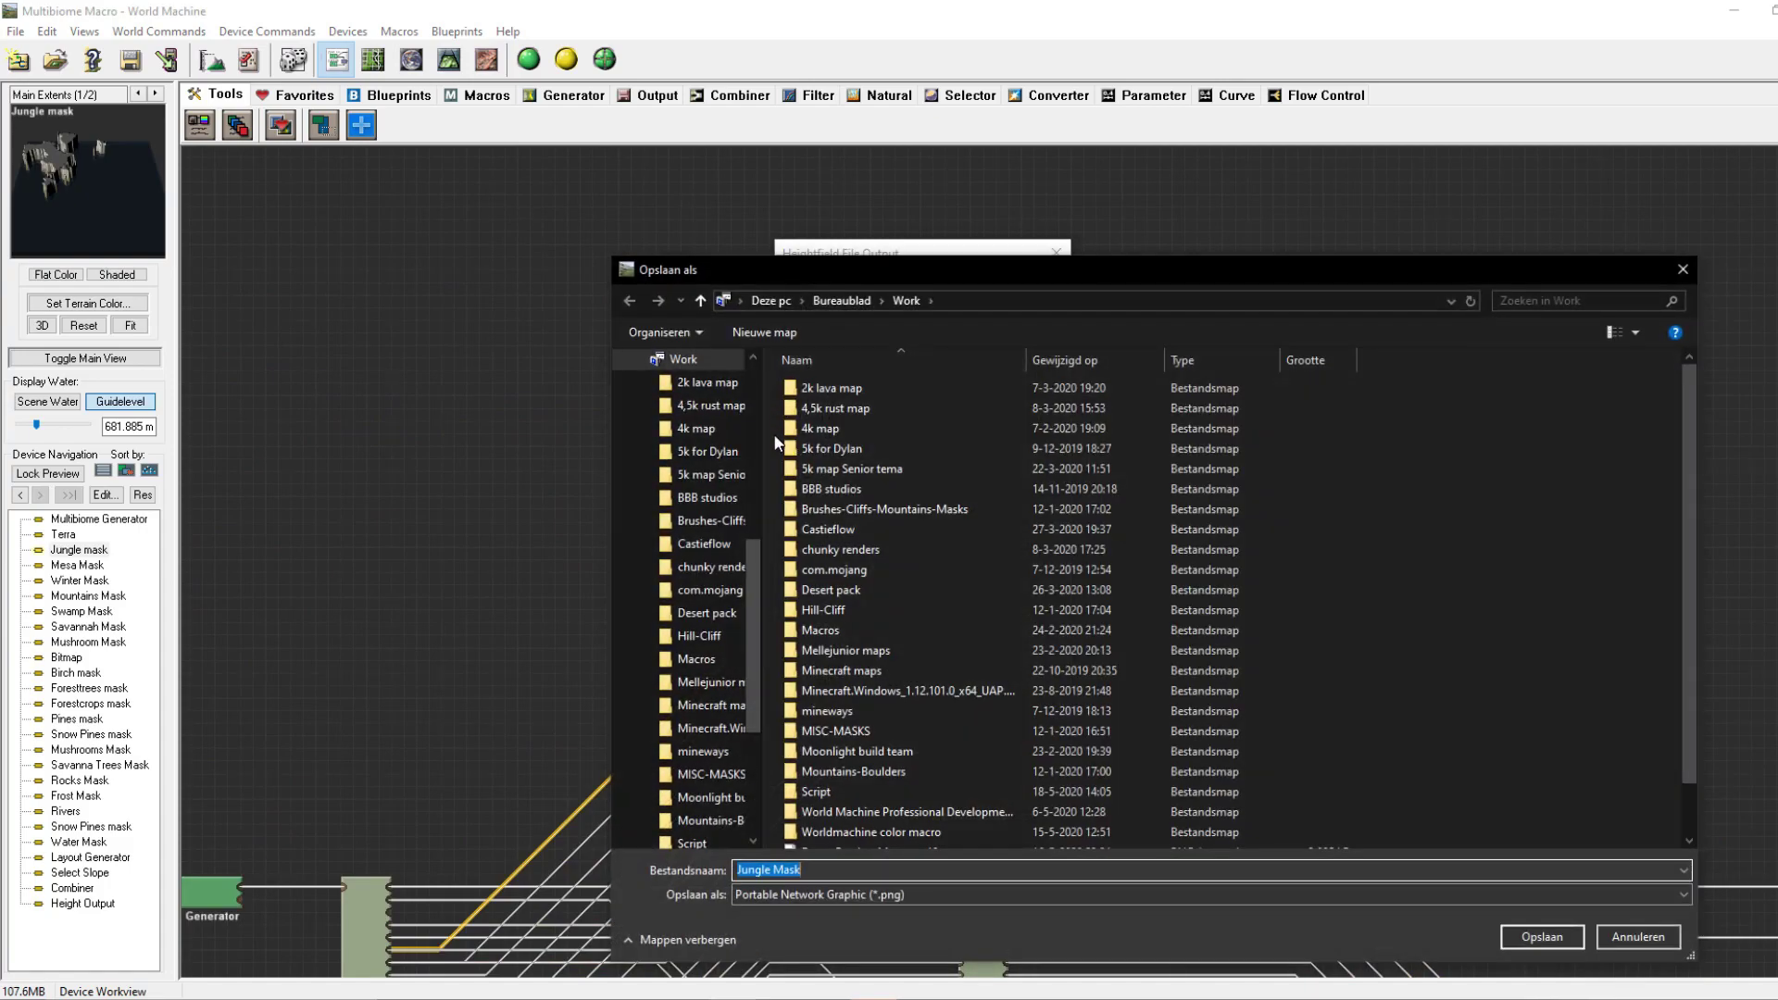
{"action": "double_click", "coordinate": [824, 792]}
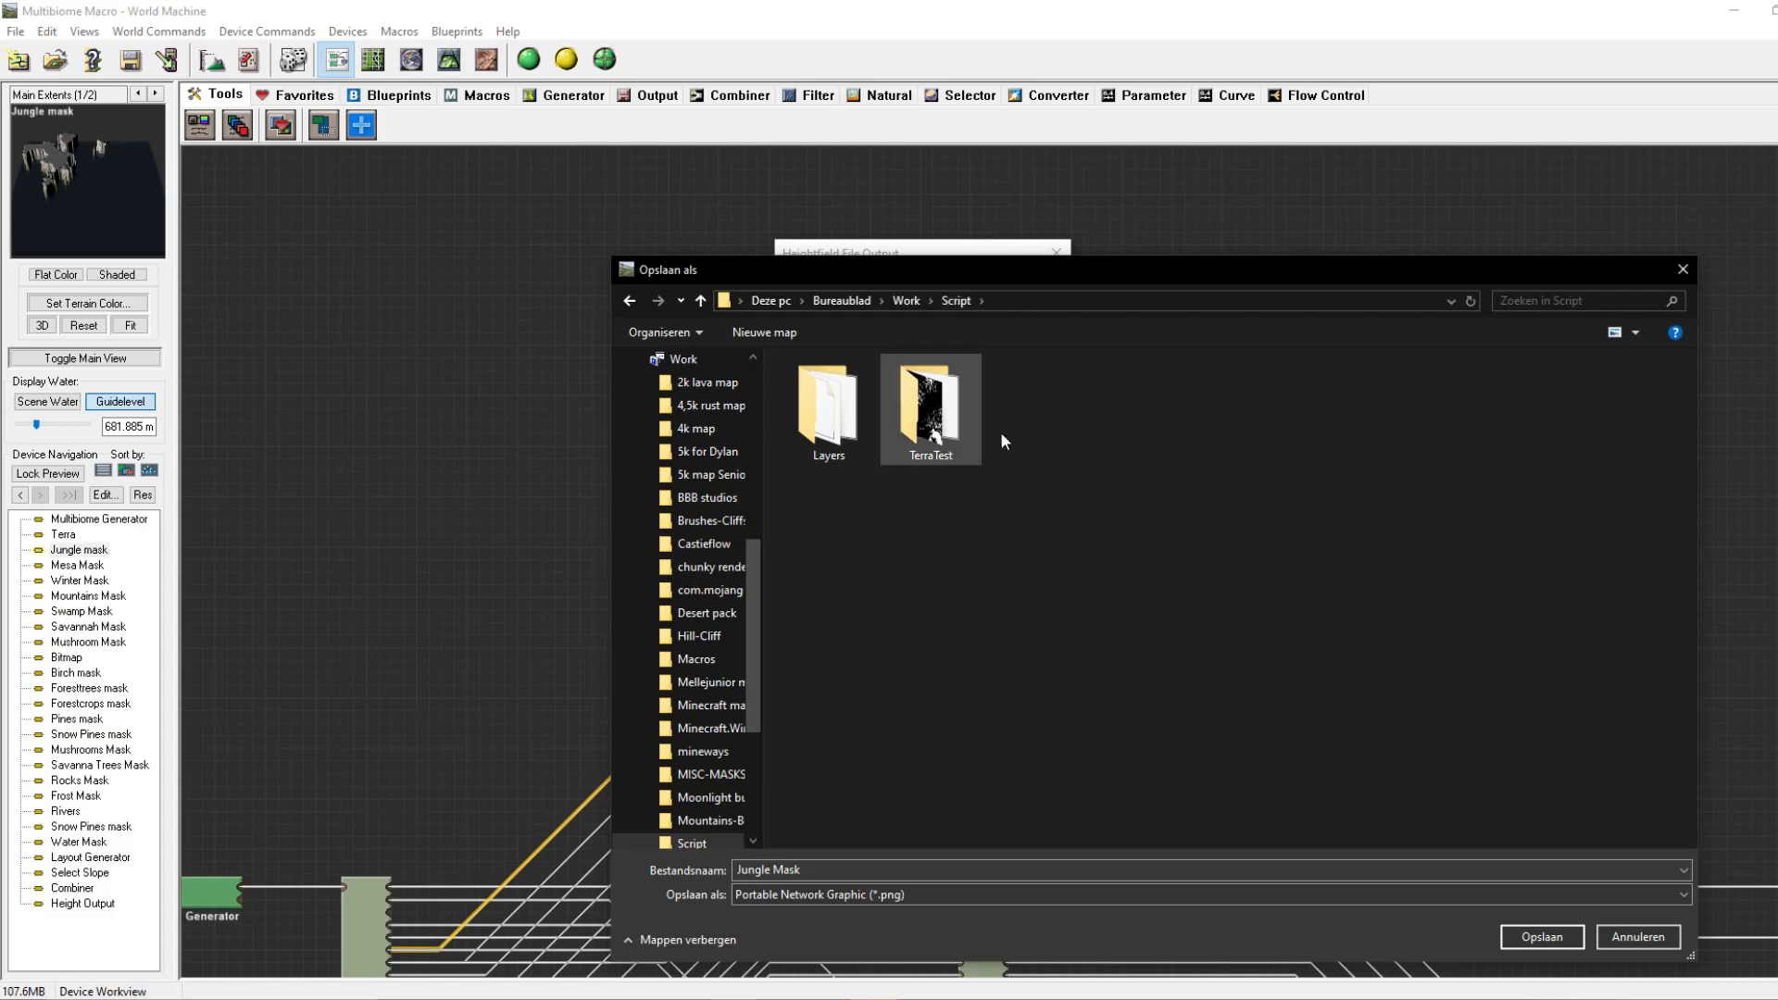
{"action": "left_click", "coordinate": [1542, 936]}
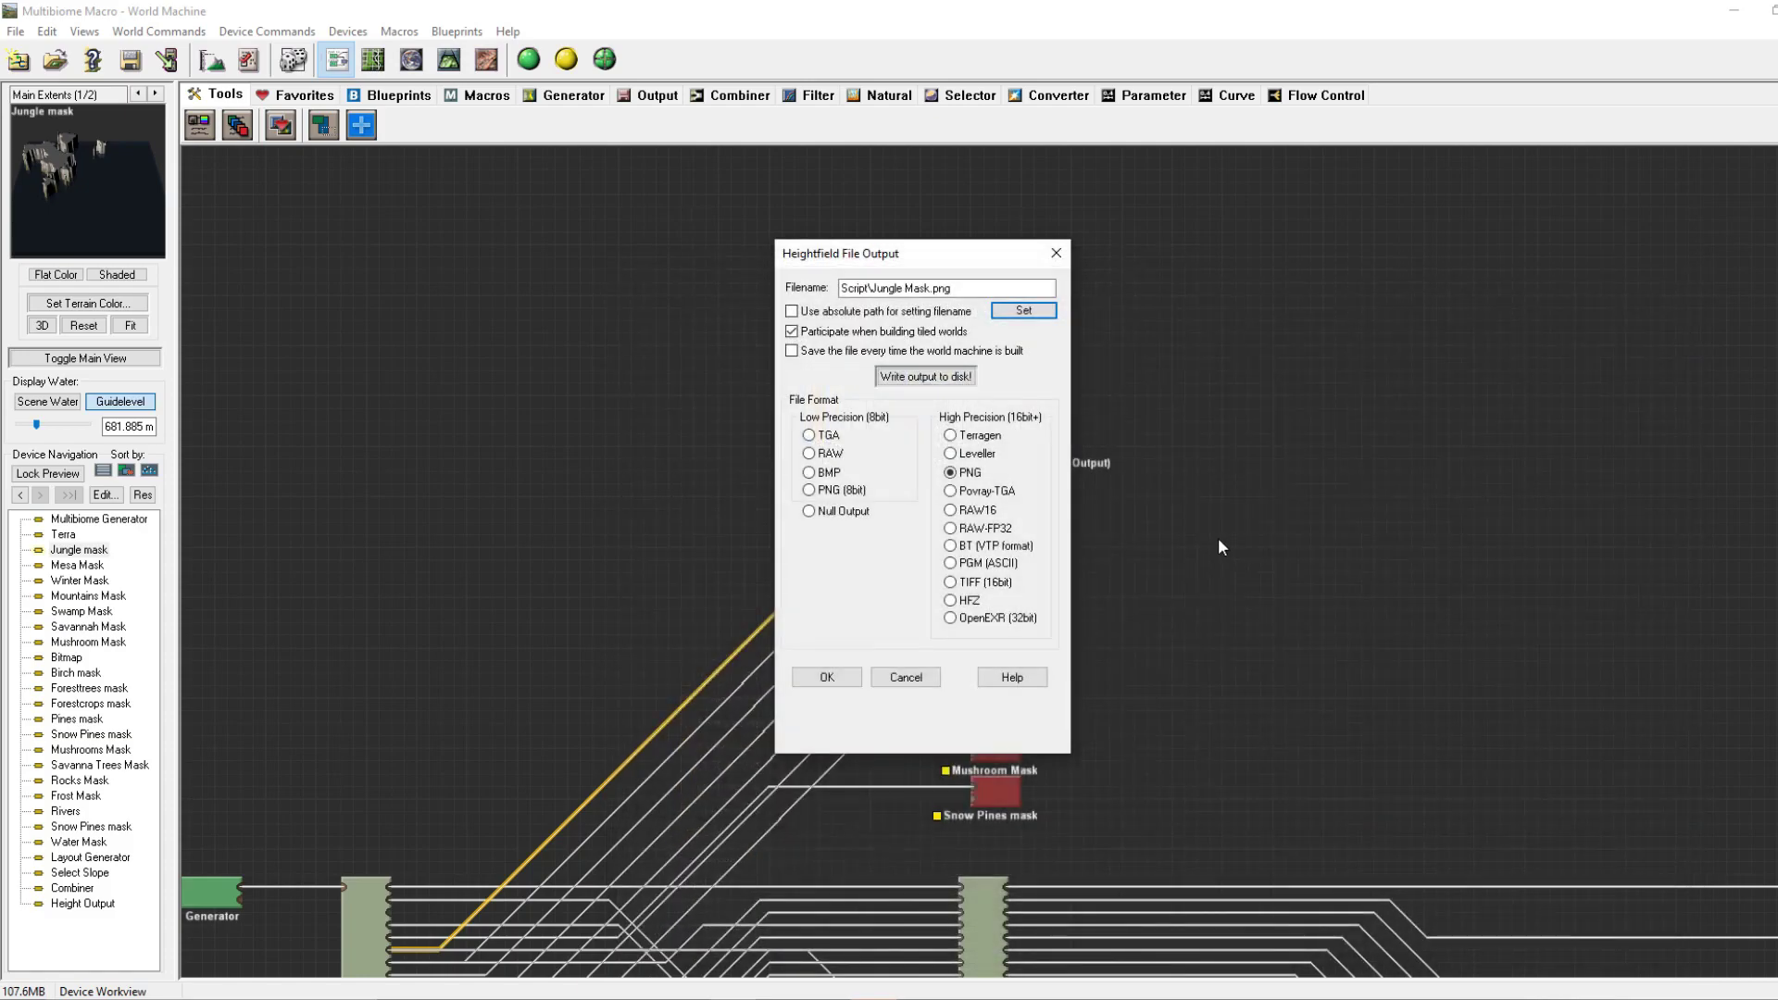
{"action": "left_click", "coordinate": [891, 678]}
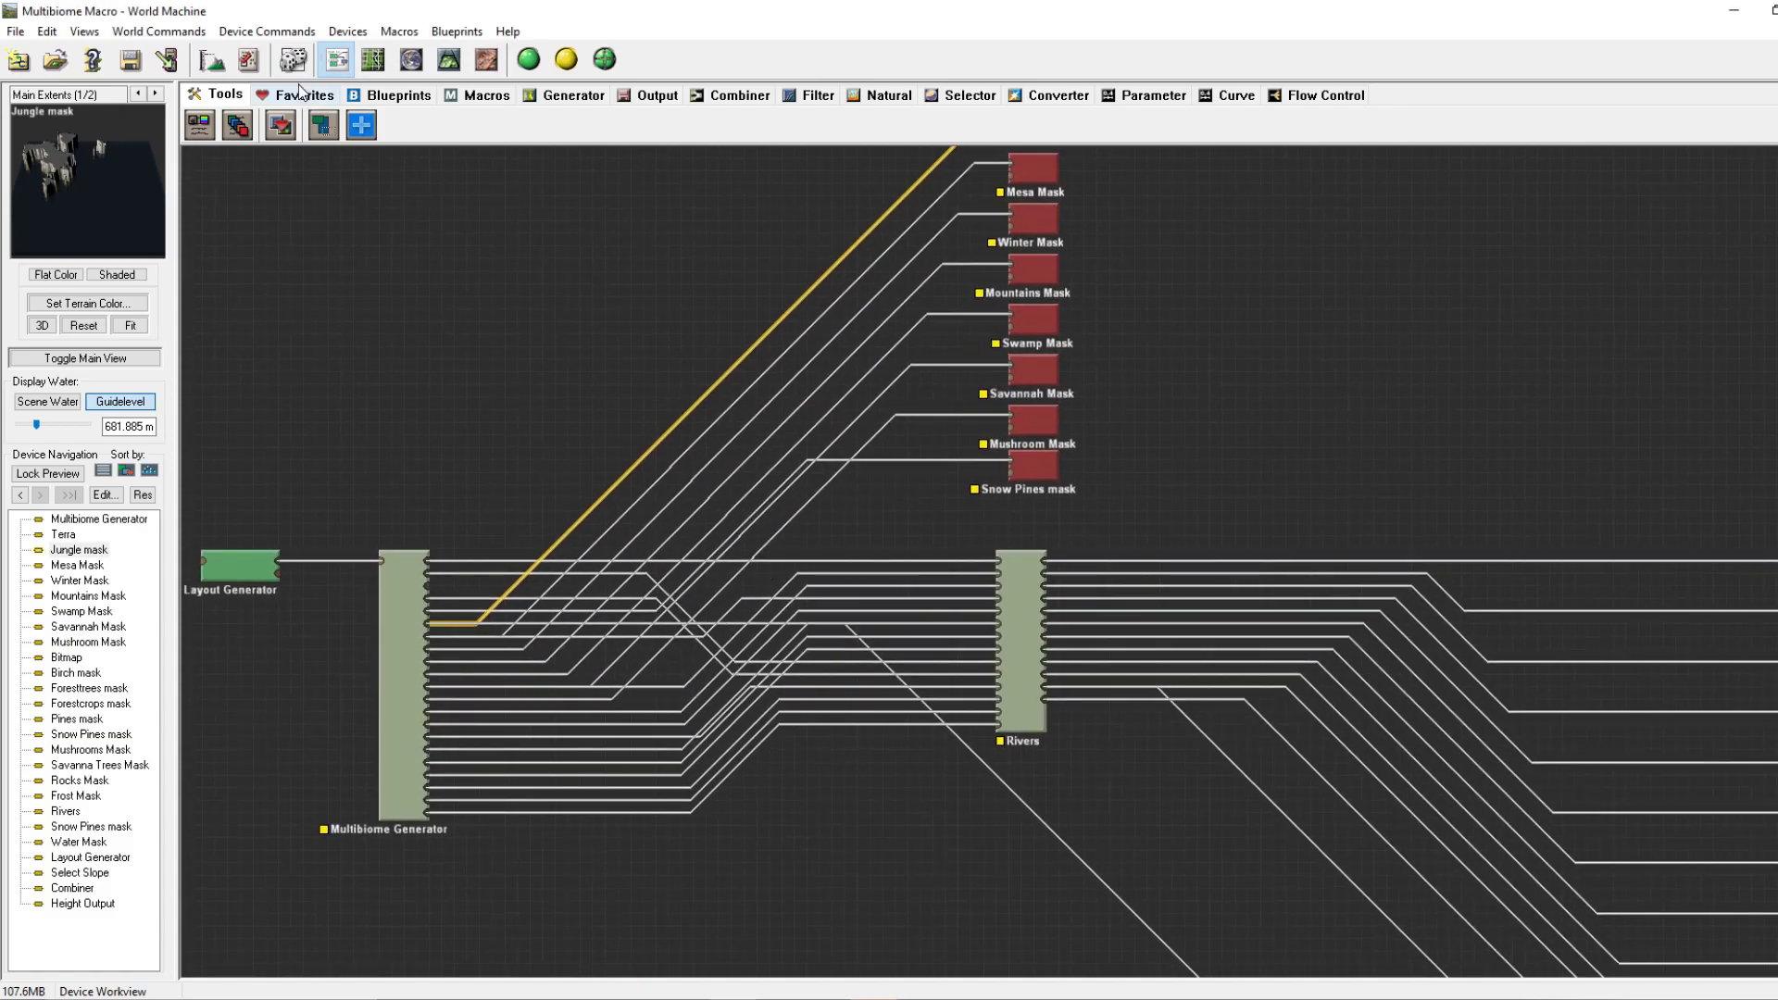
{"action": "right_click_drag", "start_coordinate": [1179, 290], "coordinate": [278, 186]}
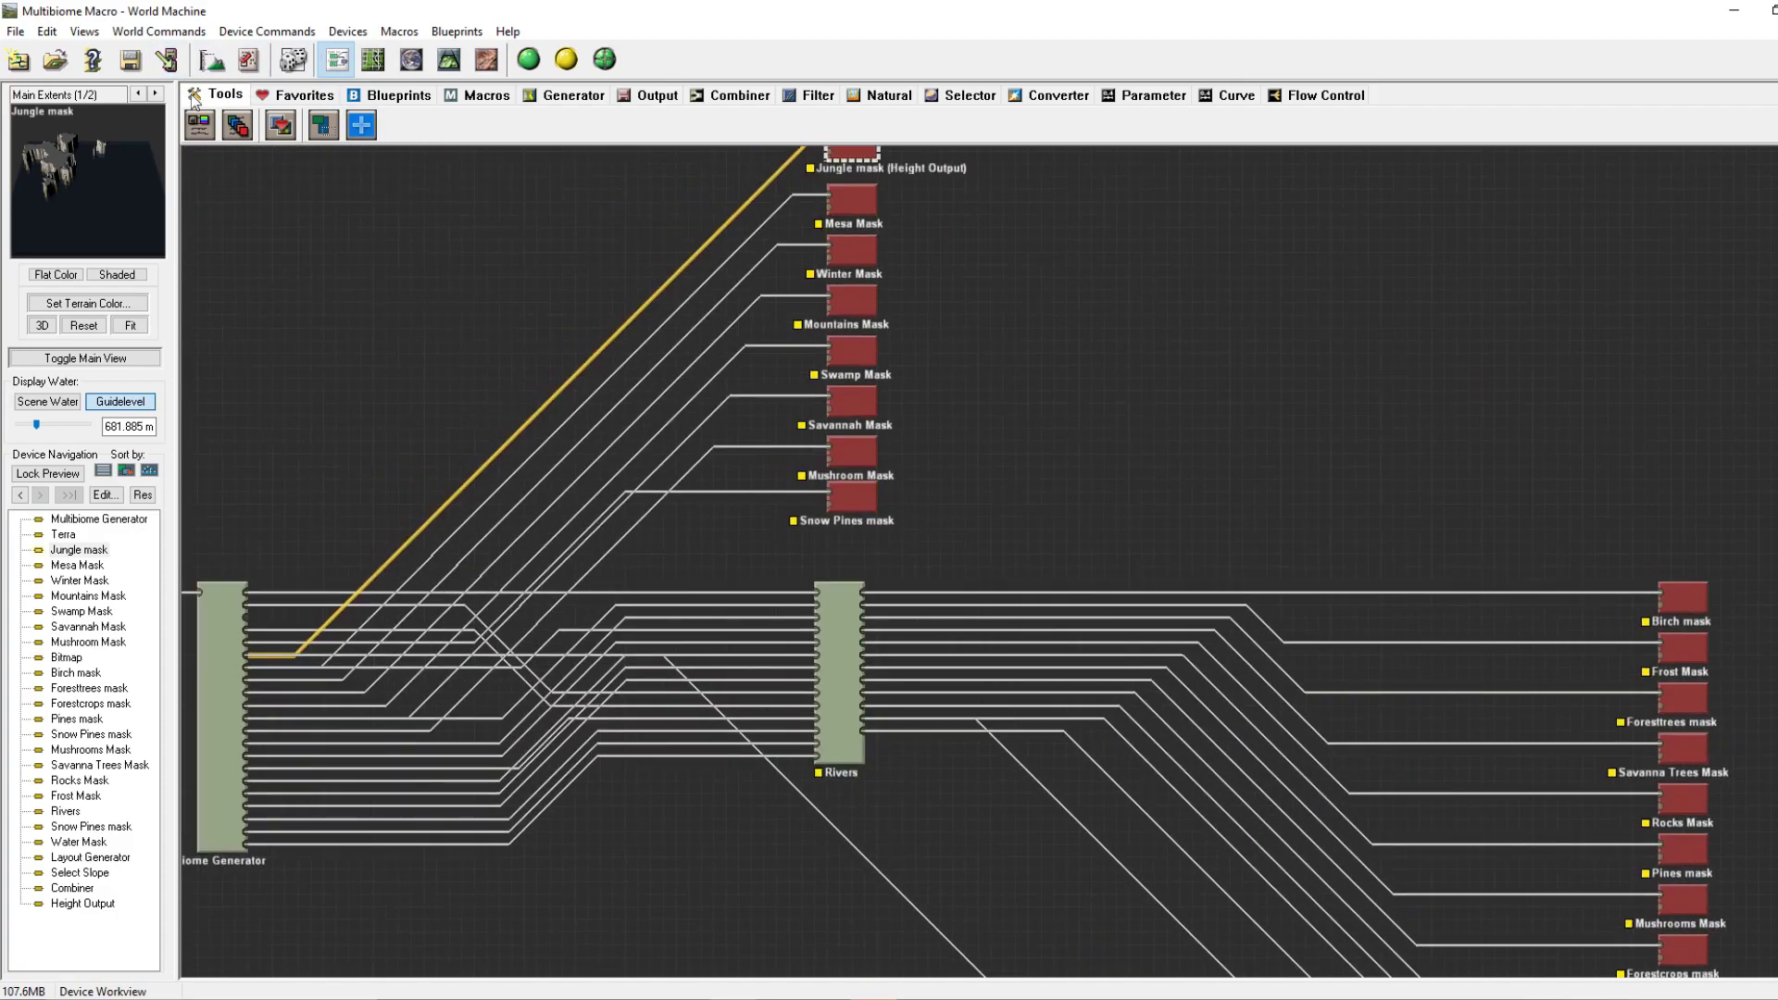
Build the world, export all mask outputs to the Script folder, then switch to WorldPainter.
{"action": "left_click", "coordinate": [169, 61]}
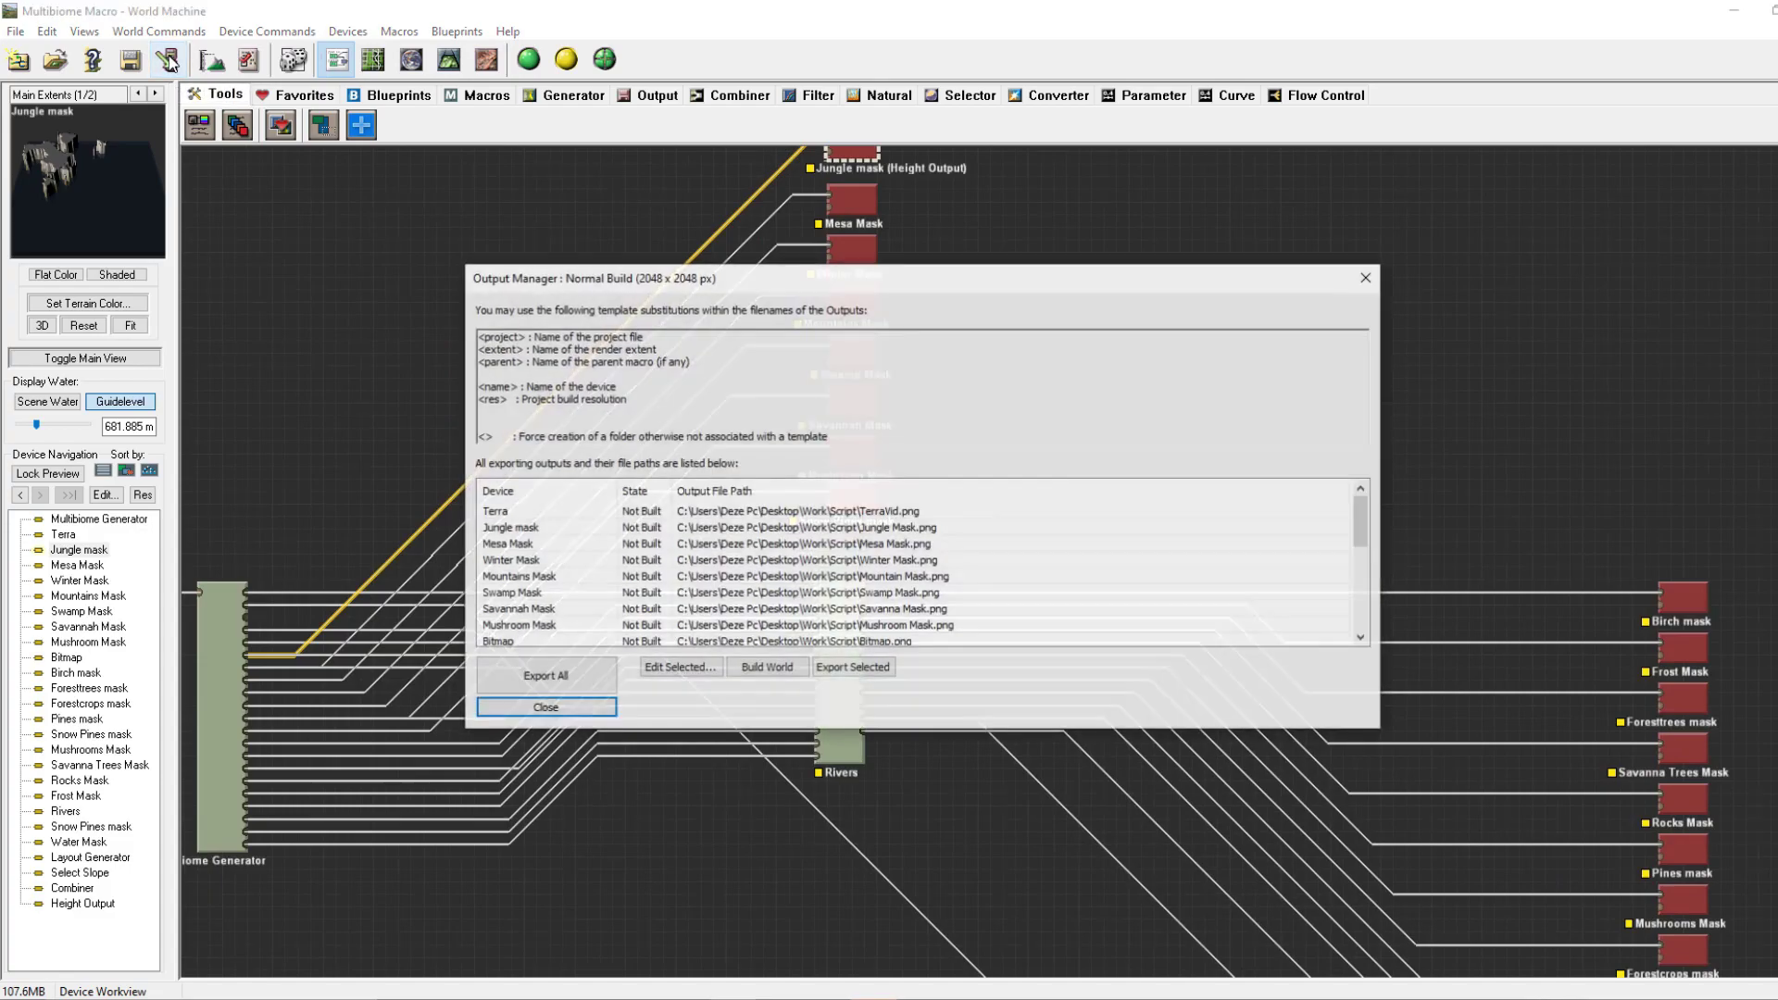
{"action": "left_click", "coordinate": [556, 685]}
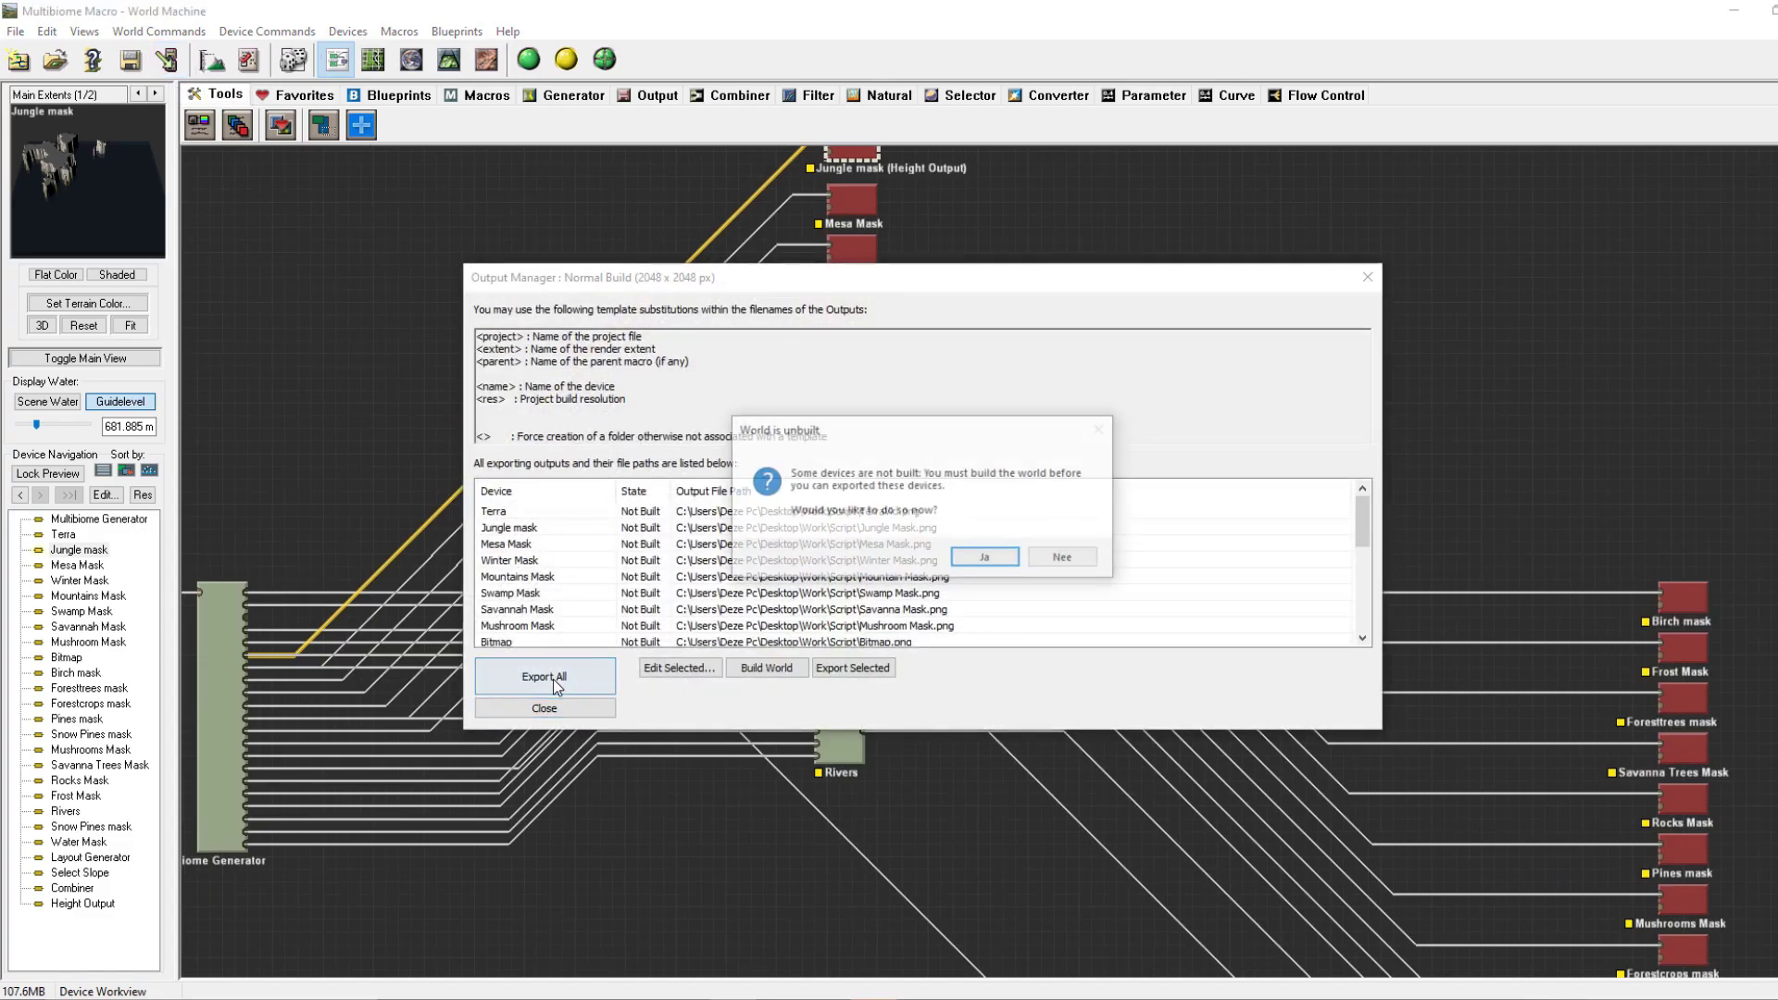
{"action": "left_click", "coordinate": [987, 558]}
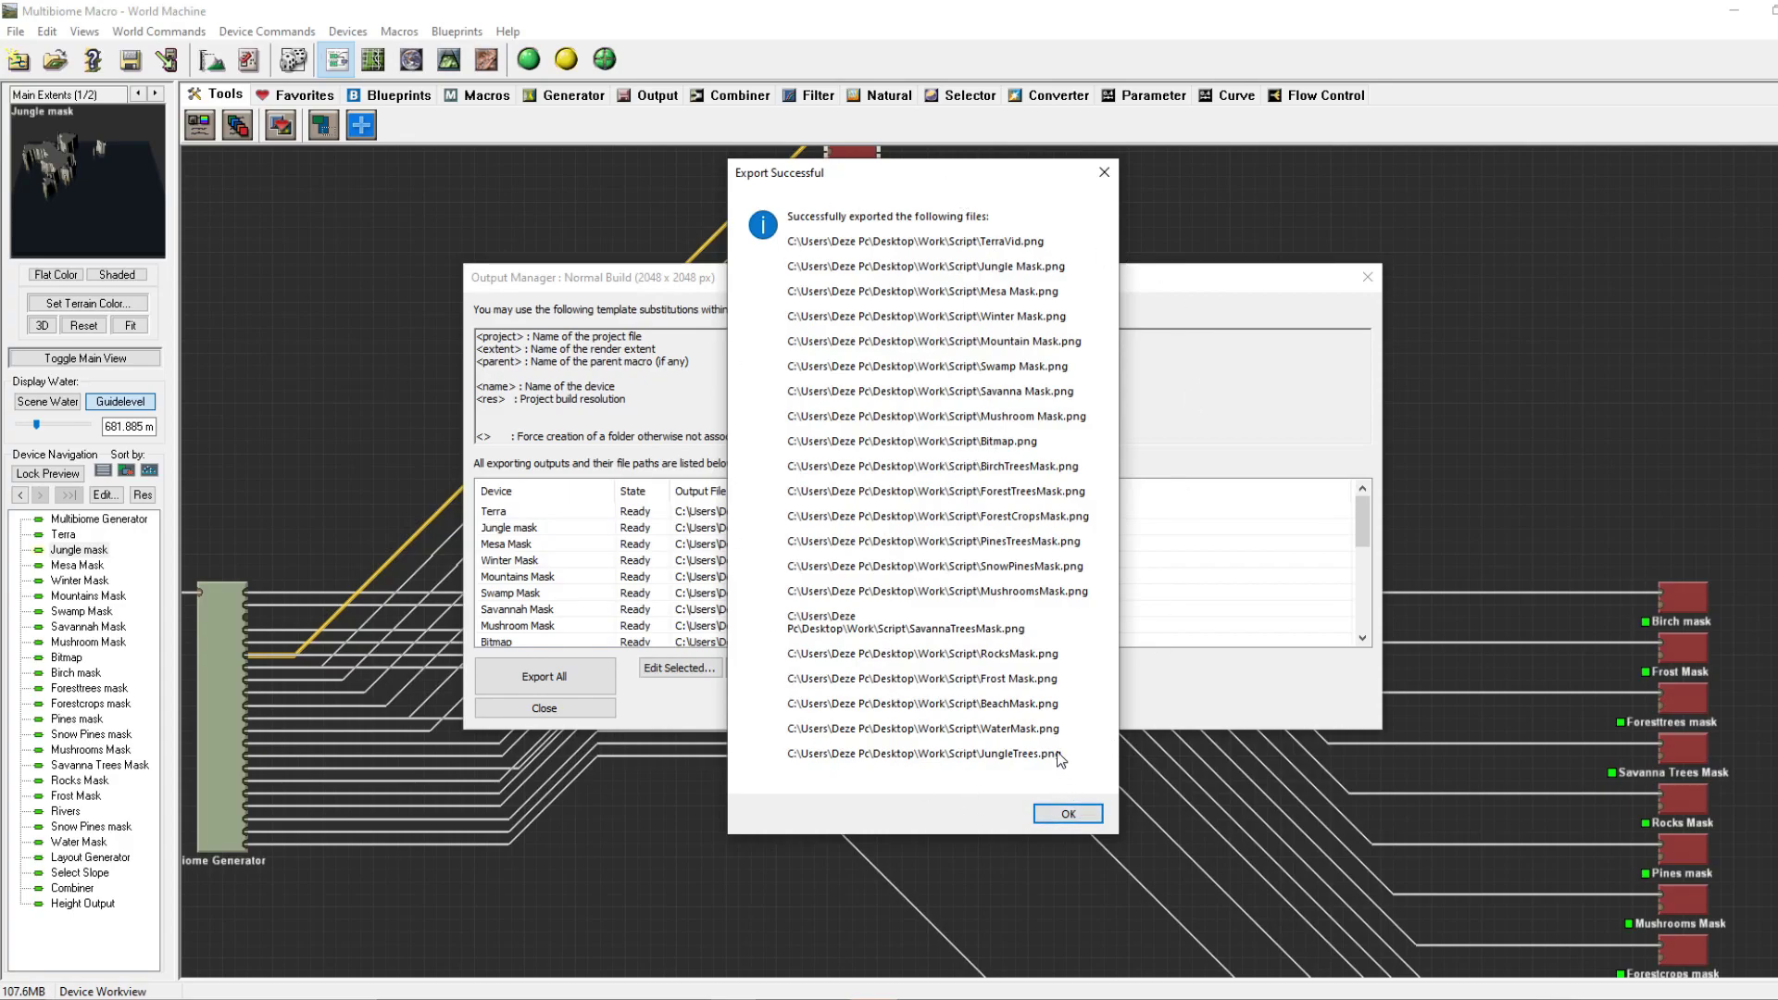
{"action": "left_click", "coordinate": [1068, 814]}
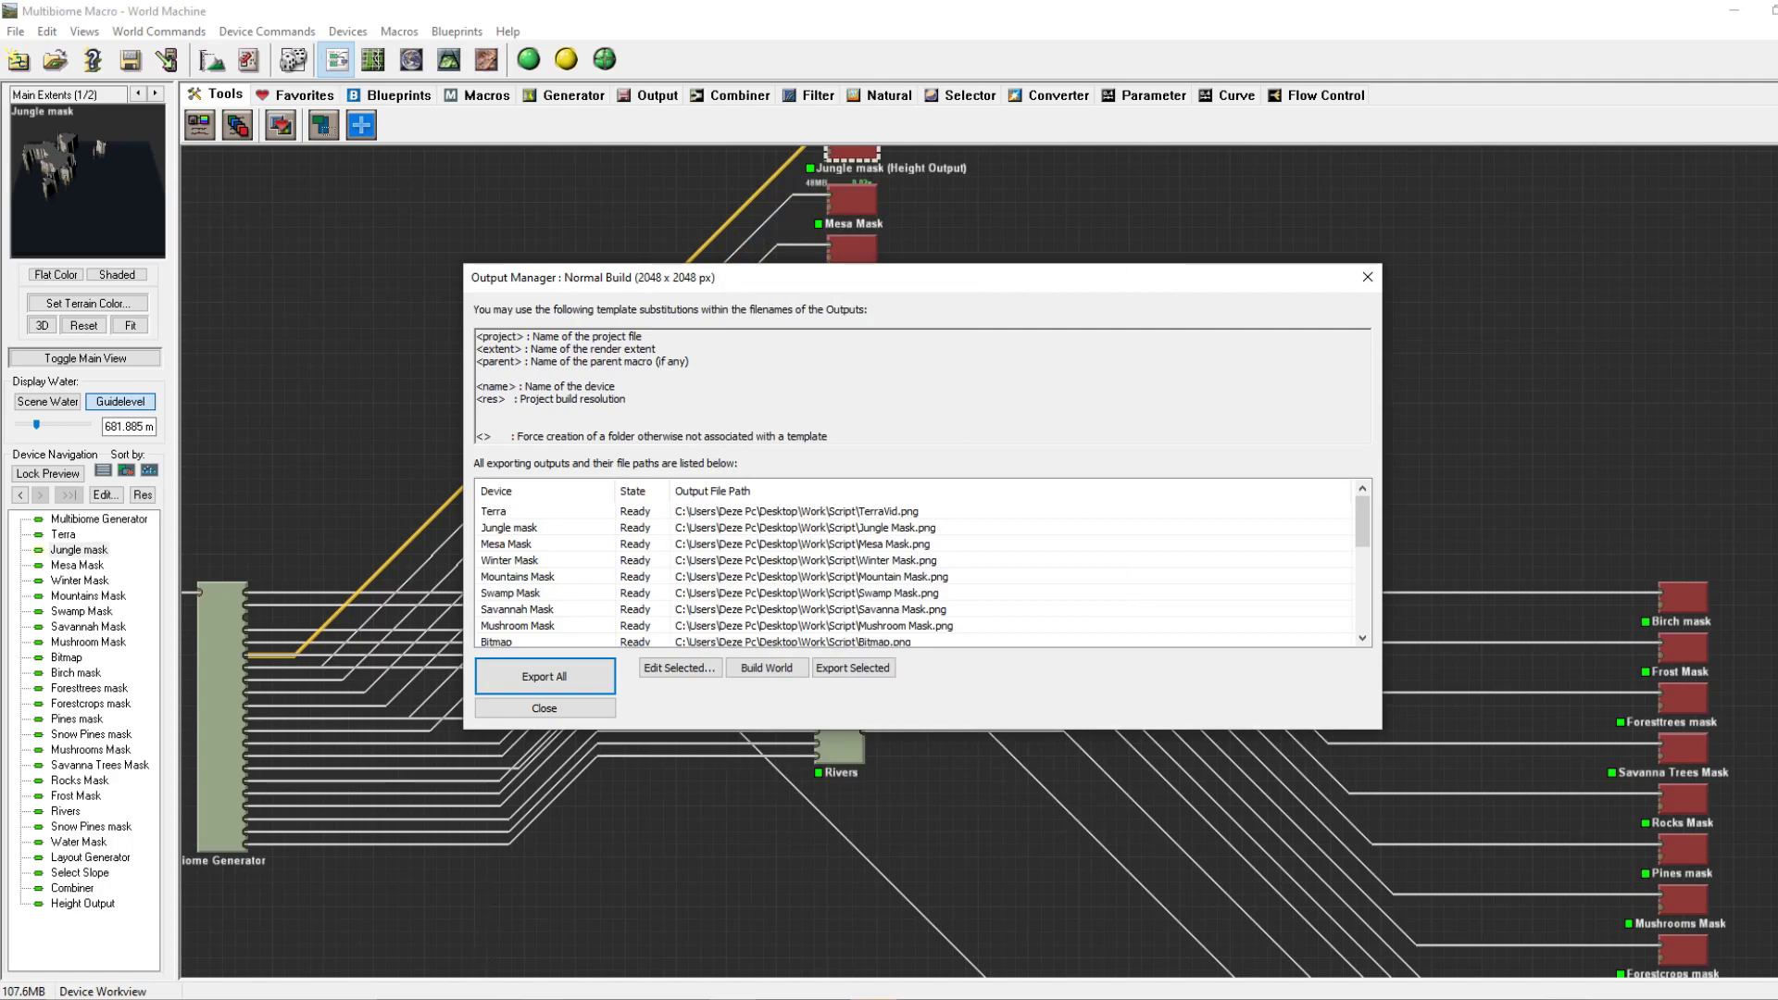
{"action": "left_click", "coordinate": [546, 889]}
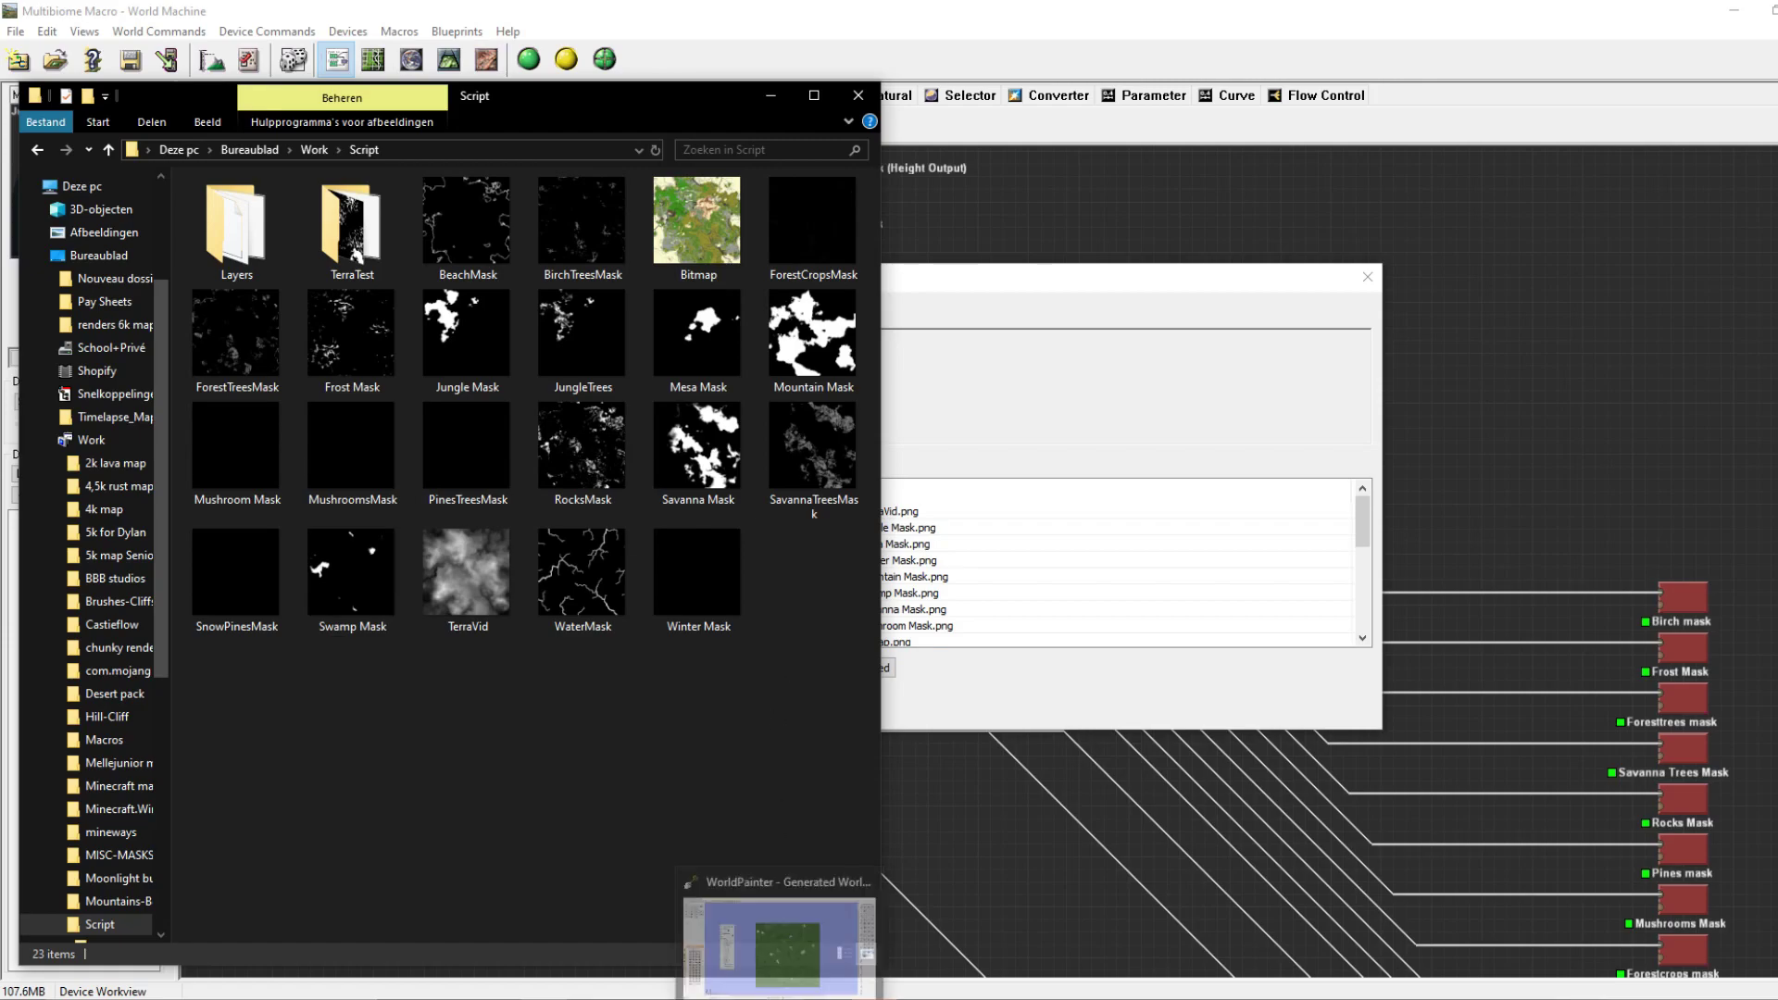
{"action": "left_click", "coordinate": [780, 997]}
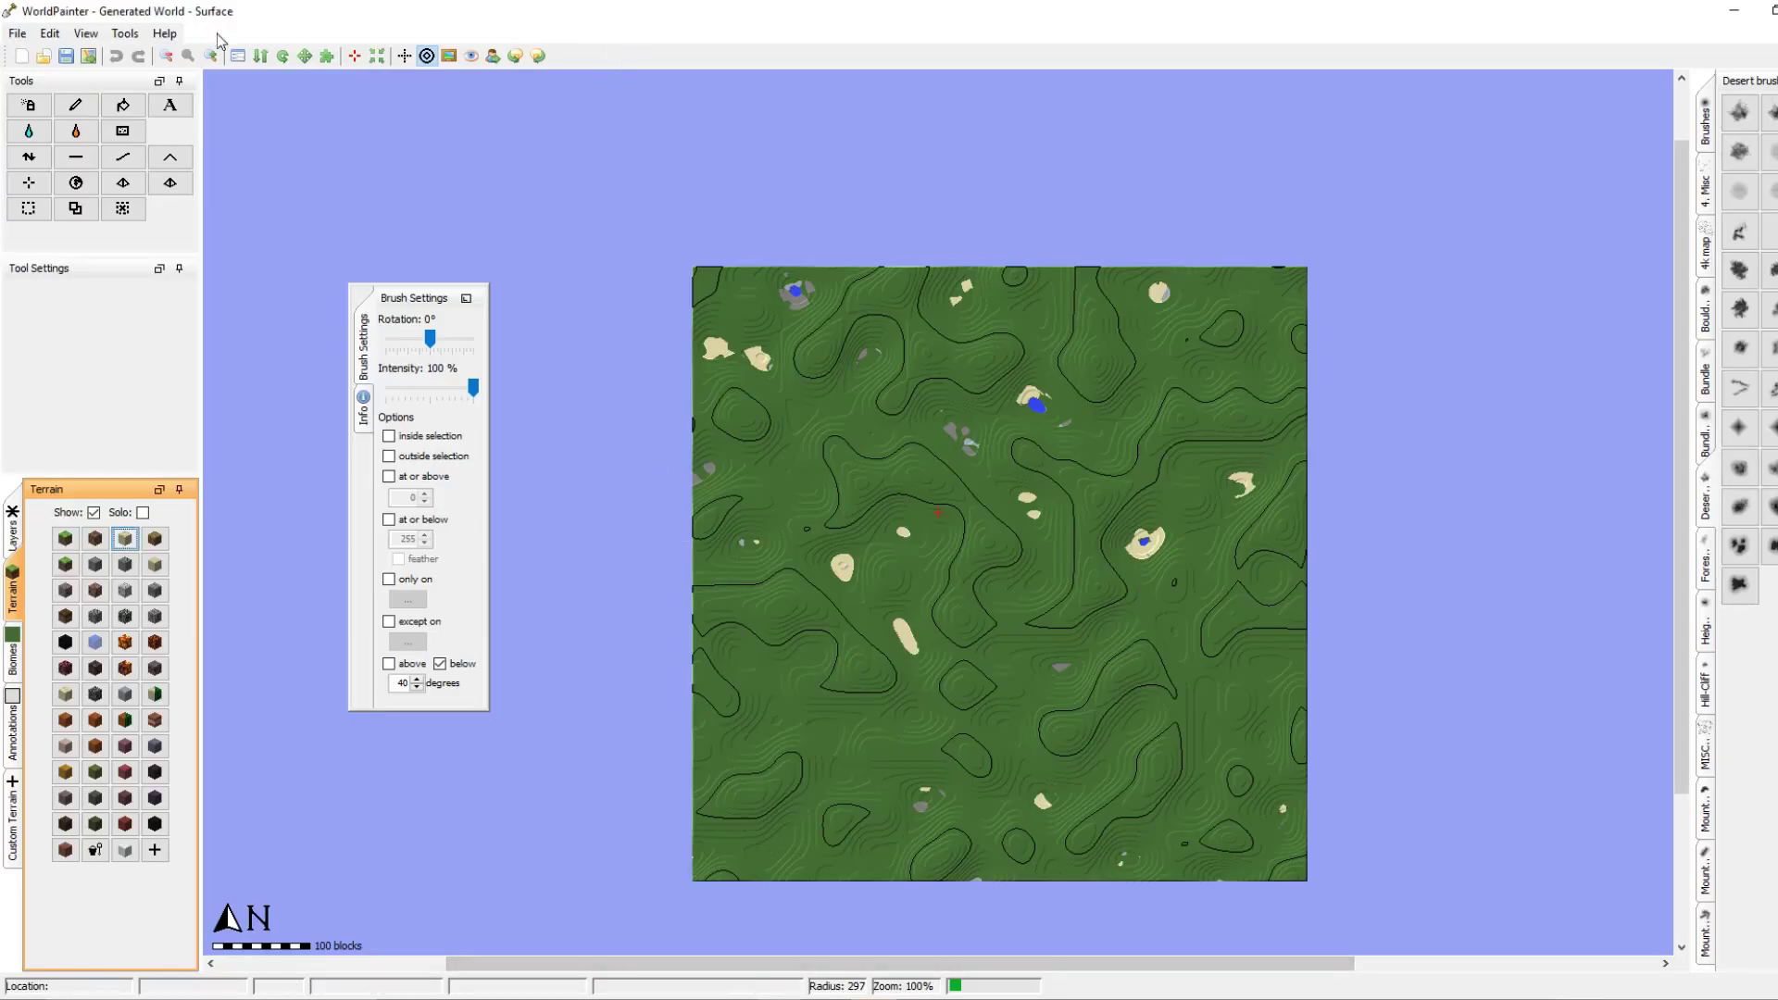
Choose world bridge.js in WorldPainter's Run Script dialog.
{"action": "left_click", "coordinate": [124, 35]}
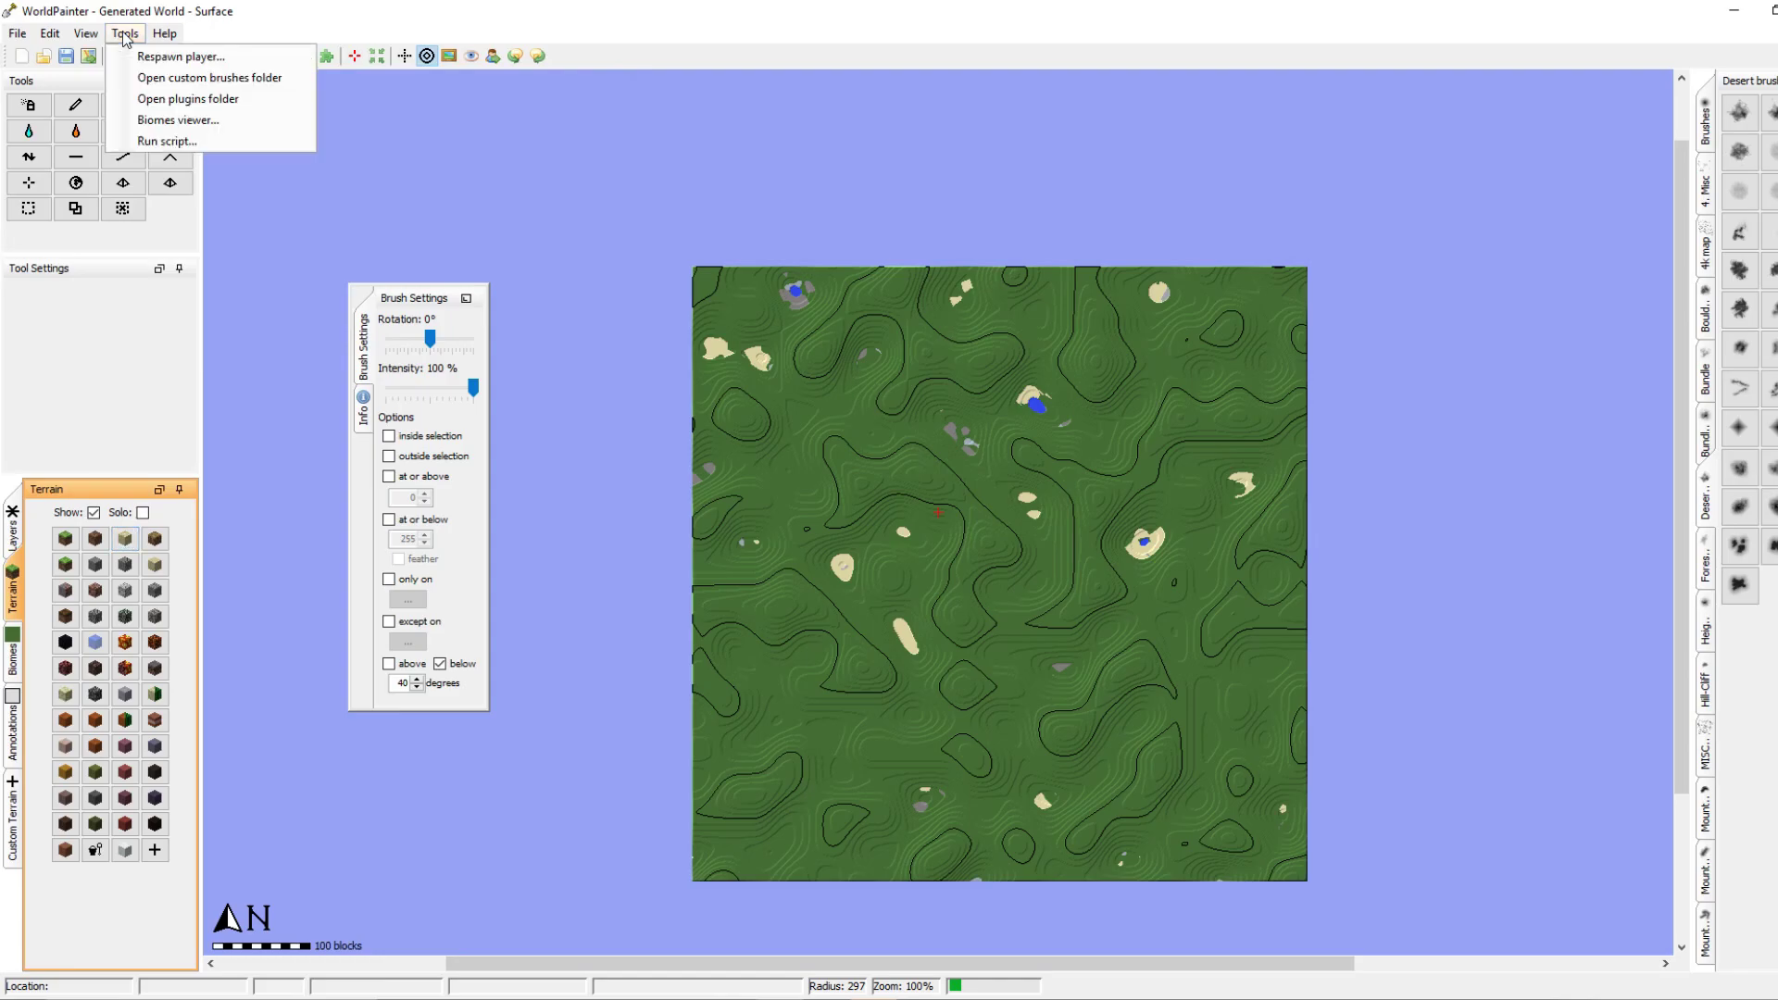
{"action": "left_click", "coordinate": [185, 144]}
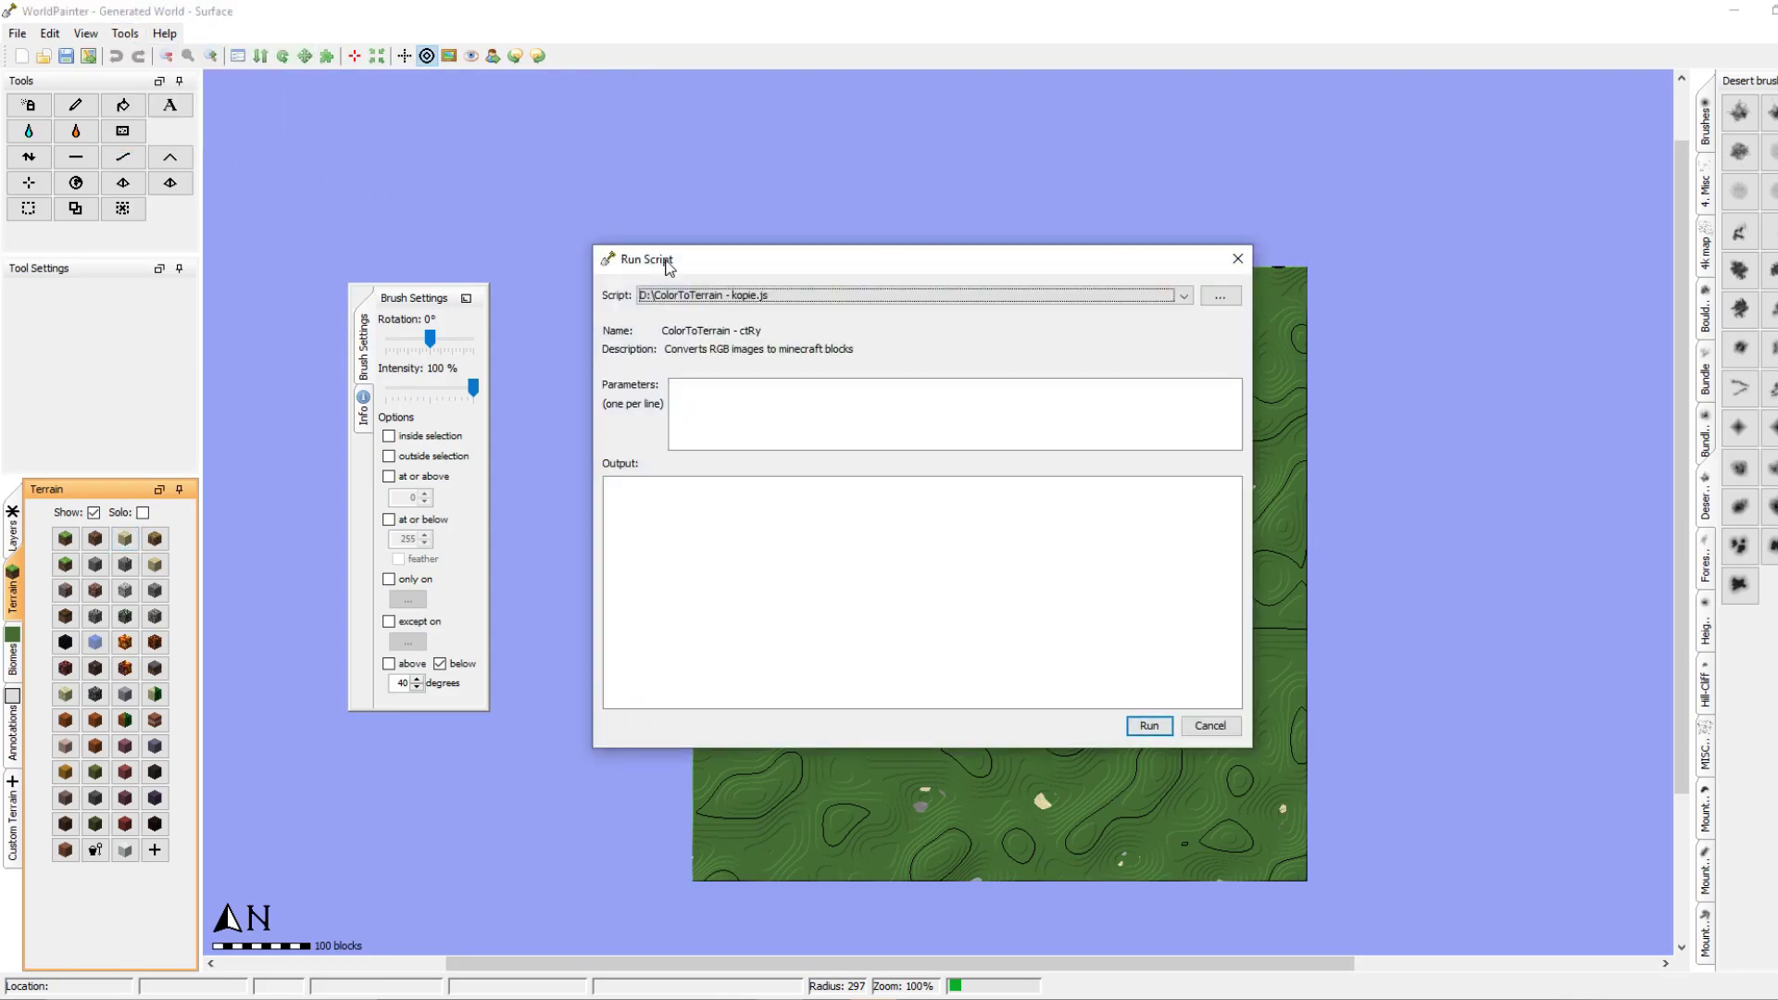
{"action": "left_click", "coordinate": [760, 296]}
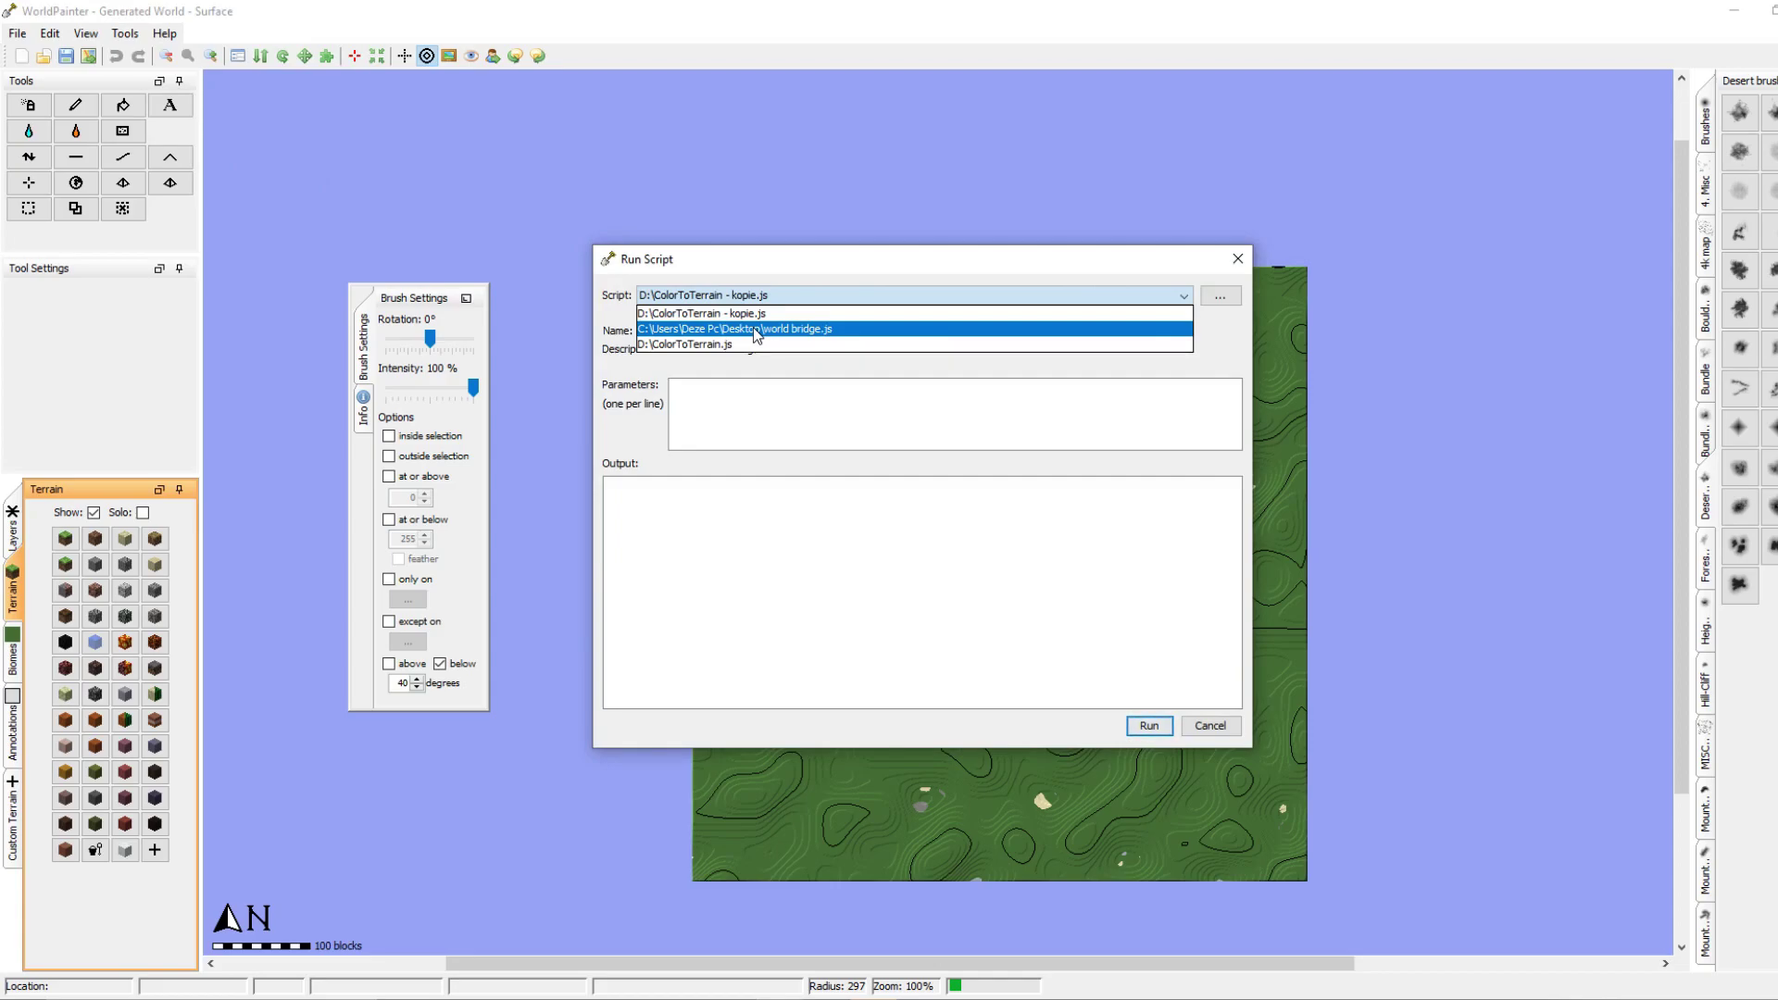
{"action": "left_click", "coordinate": [755, 330]}
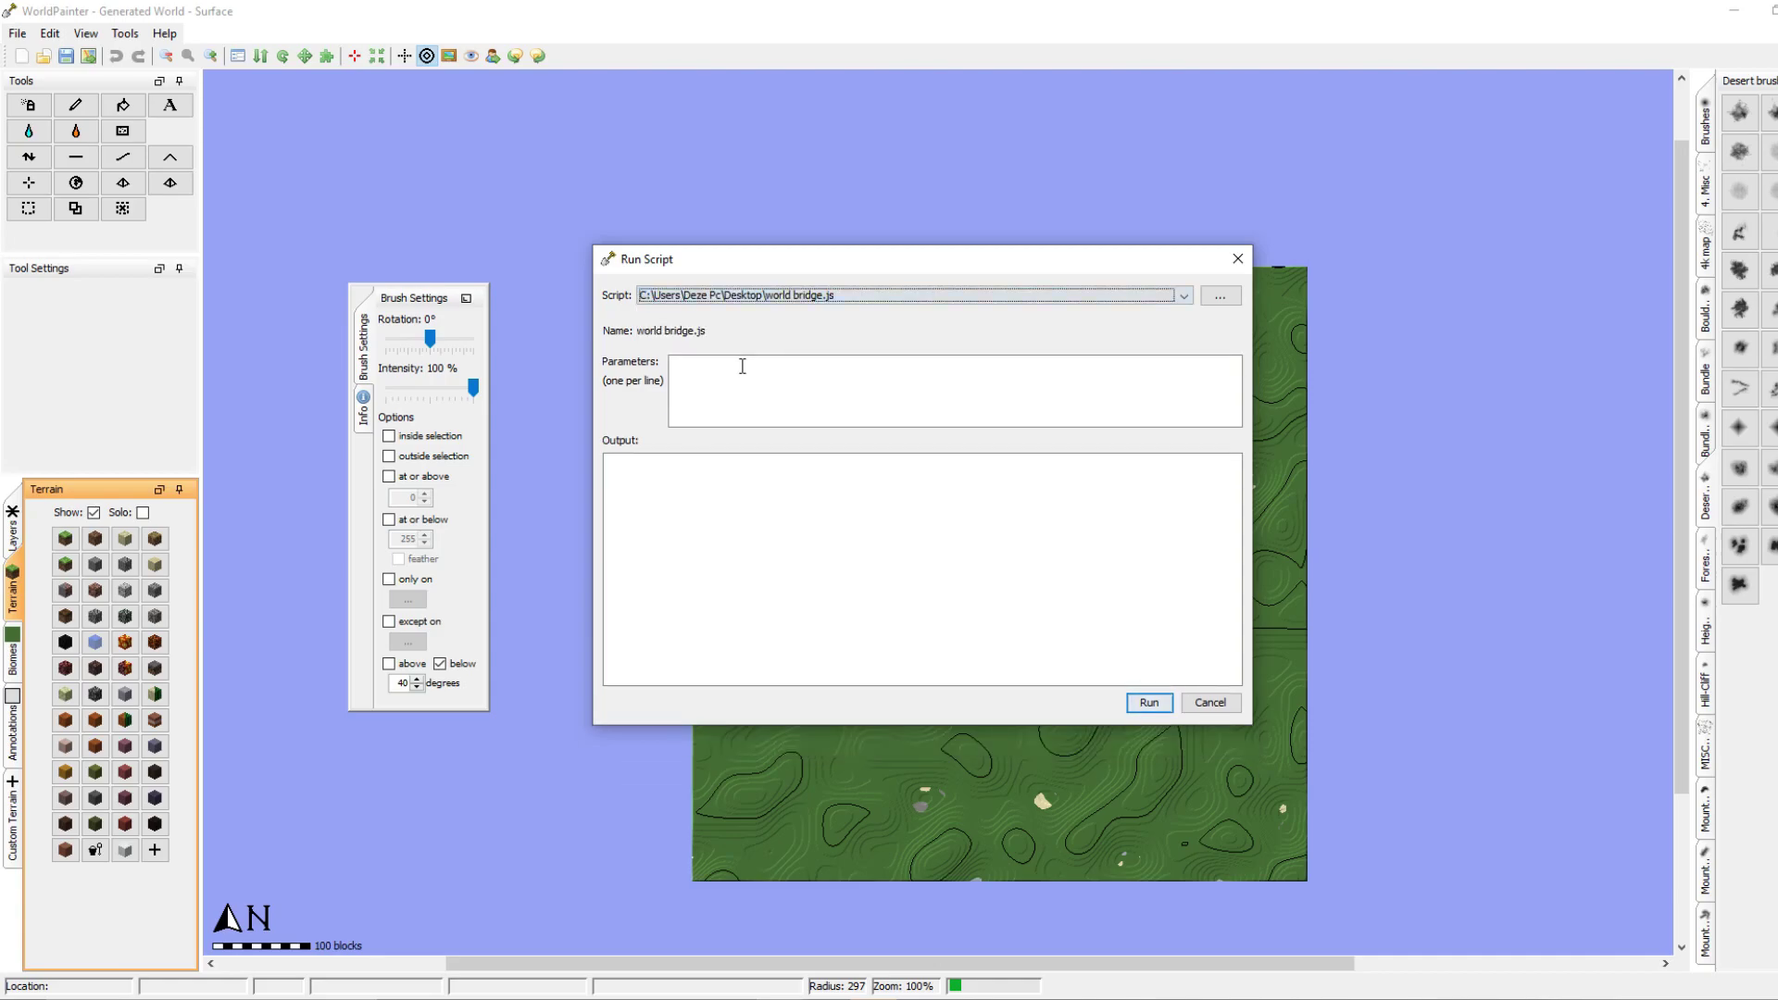
{"action": "left_click", "coordinate": [720, 372]}
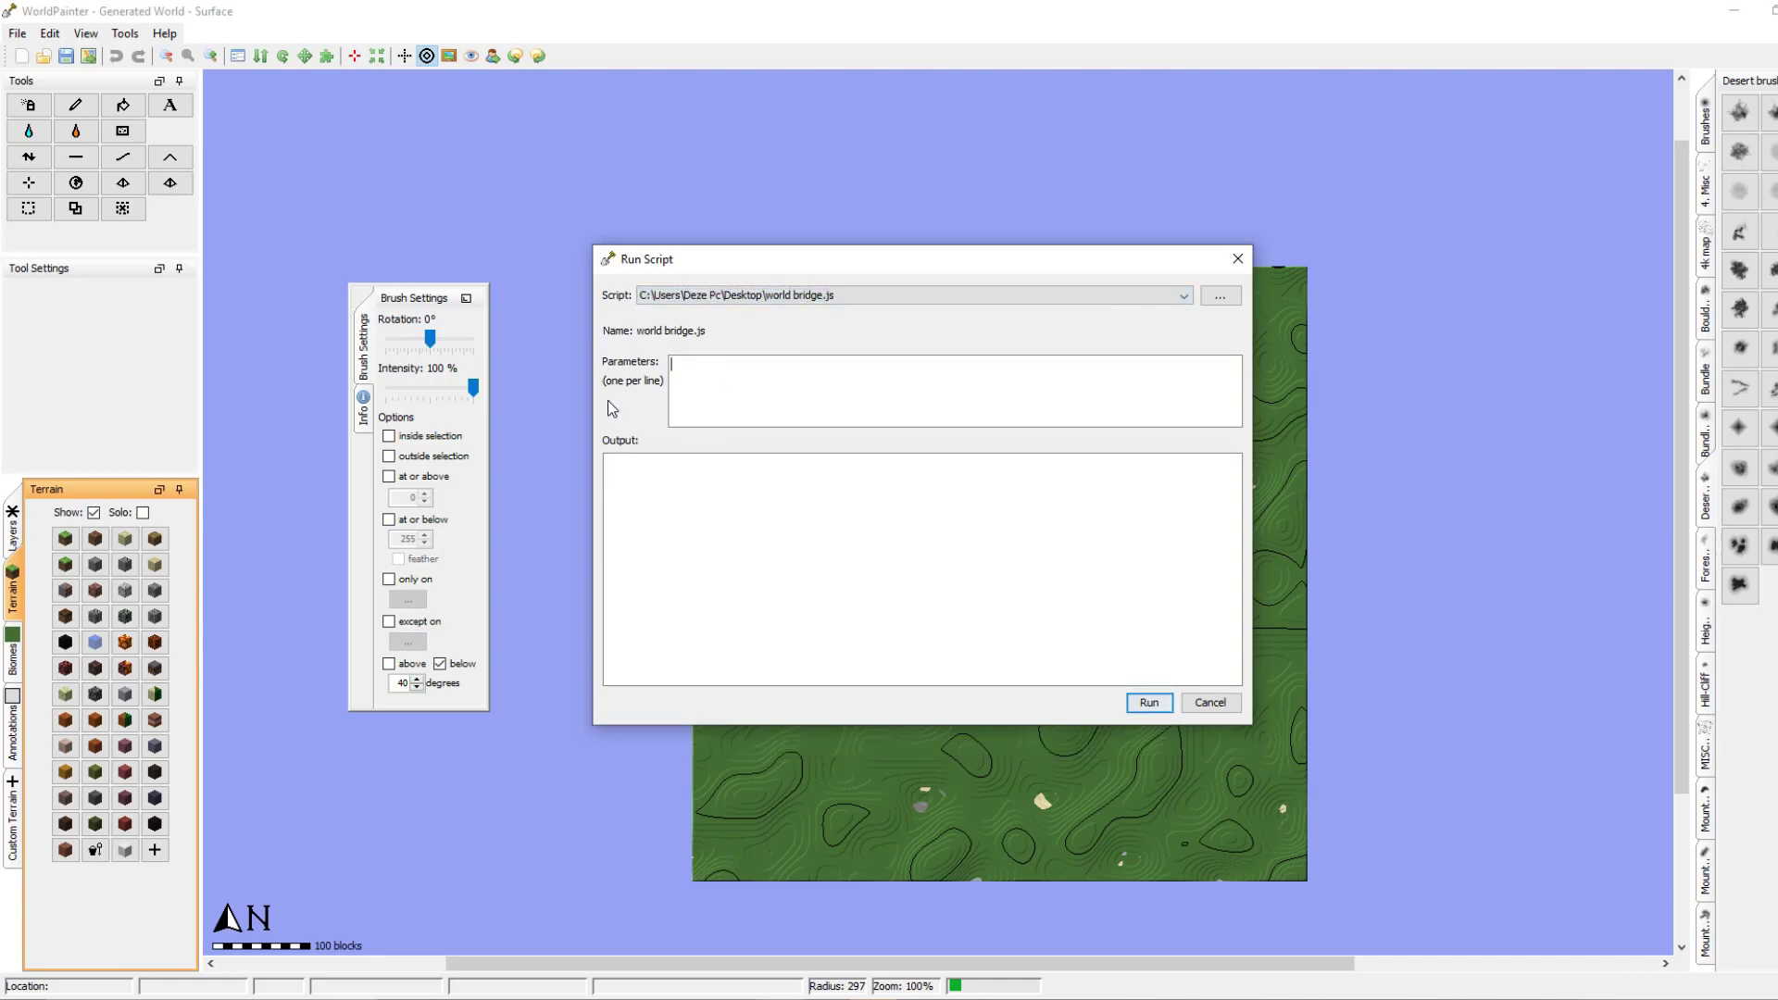
Copy the command lines, from heightmap to the saves path, from Notepad.
{"action": "key", "text": "alt+Tab"}
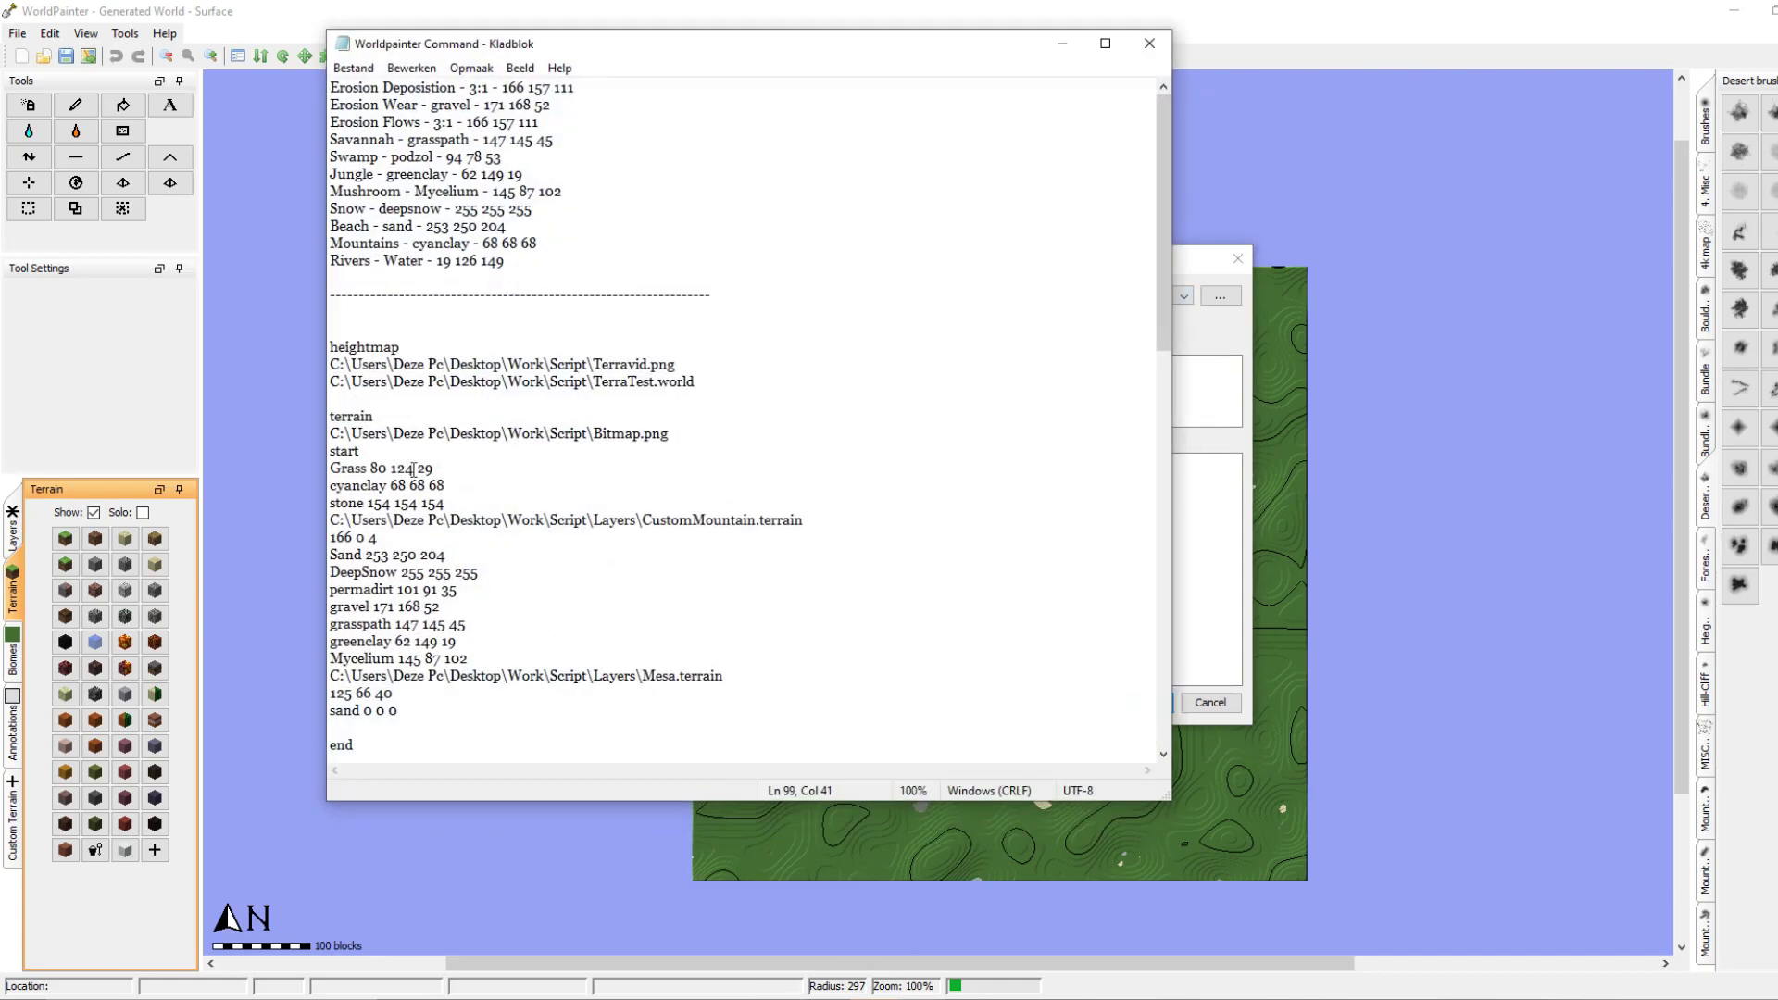
{"action": "left_click_drag", "start_coordinate": [330, 346], "coordinate": [707, 757]}
{"action": "right_click", "coordinate": [660, 671]}
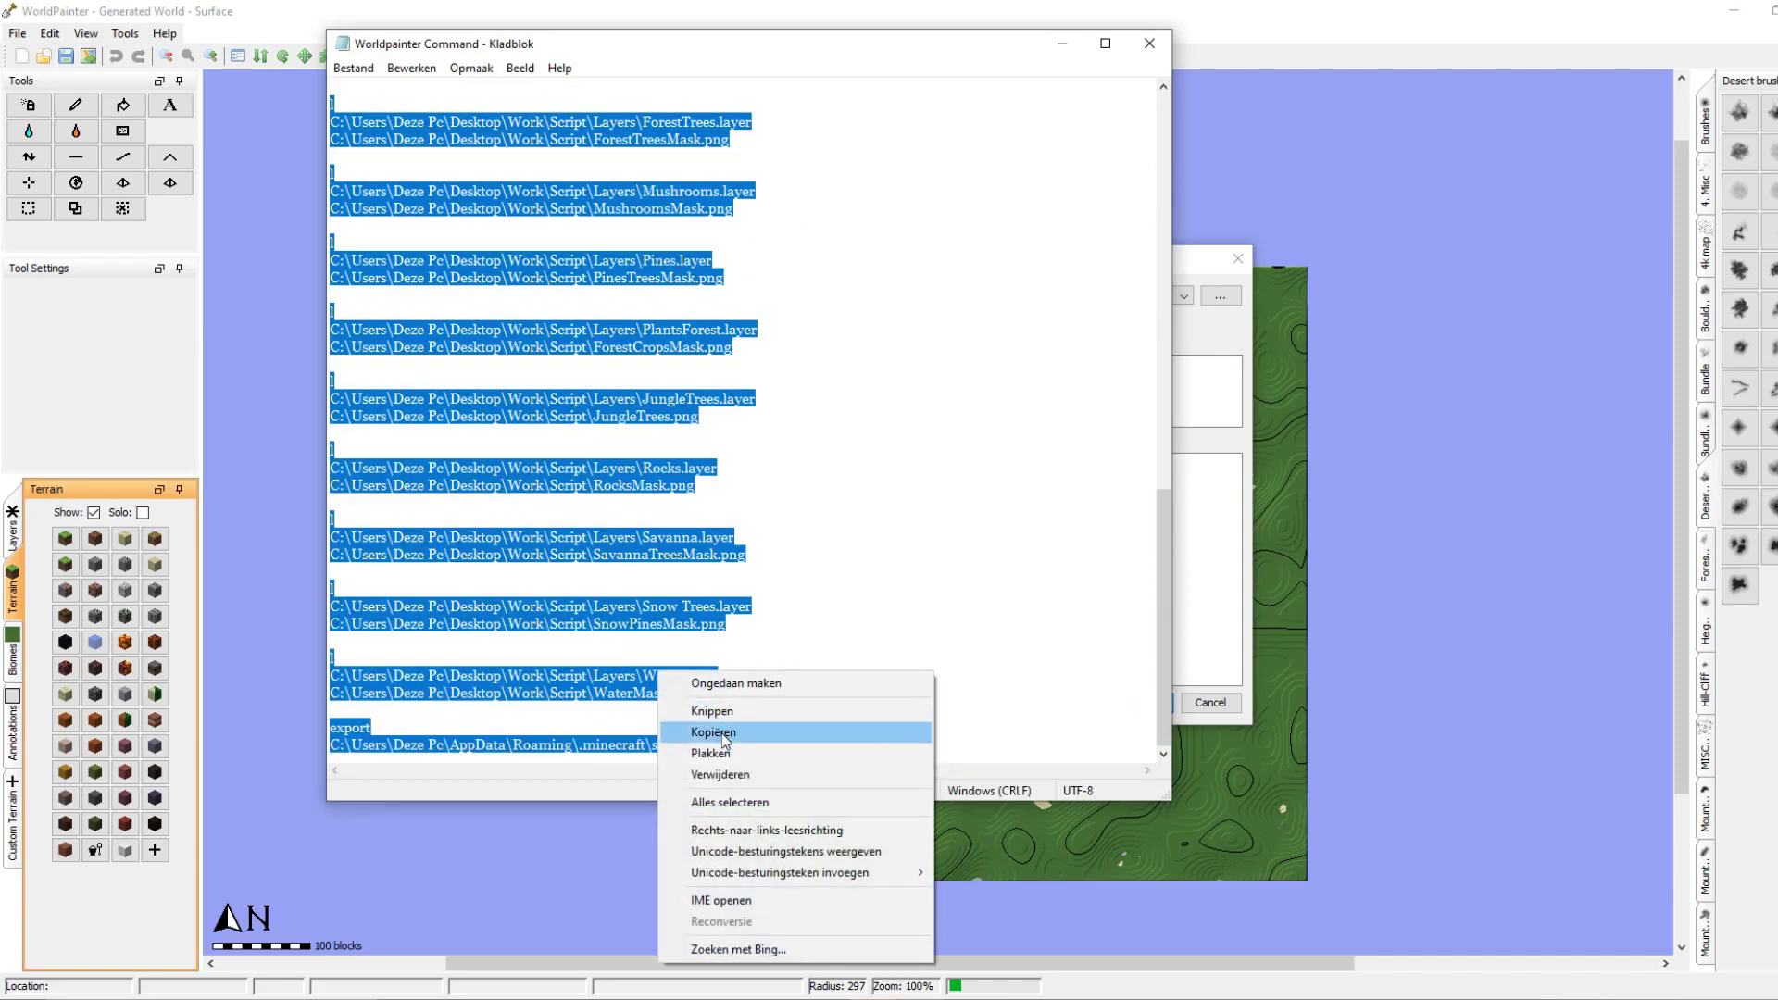
{"action": "left_click", "coordinate": [727, 736]}
{"action": "left_click", "coordinate": [1217, 406]}
Paste the commands into Parameters, review them, and run world bridge.js.
{"action": "key", "text": "ctrl+v"}
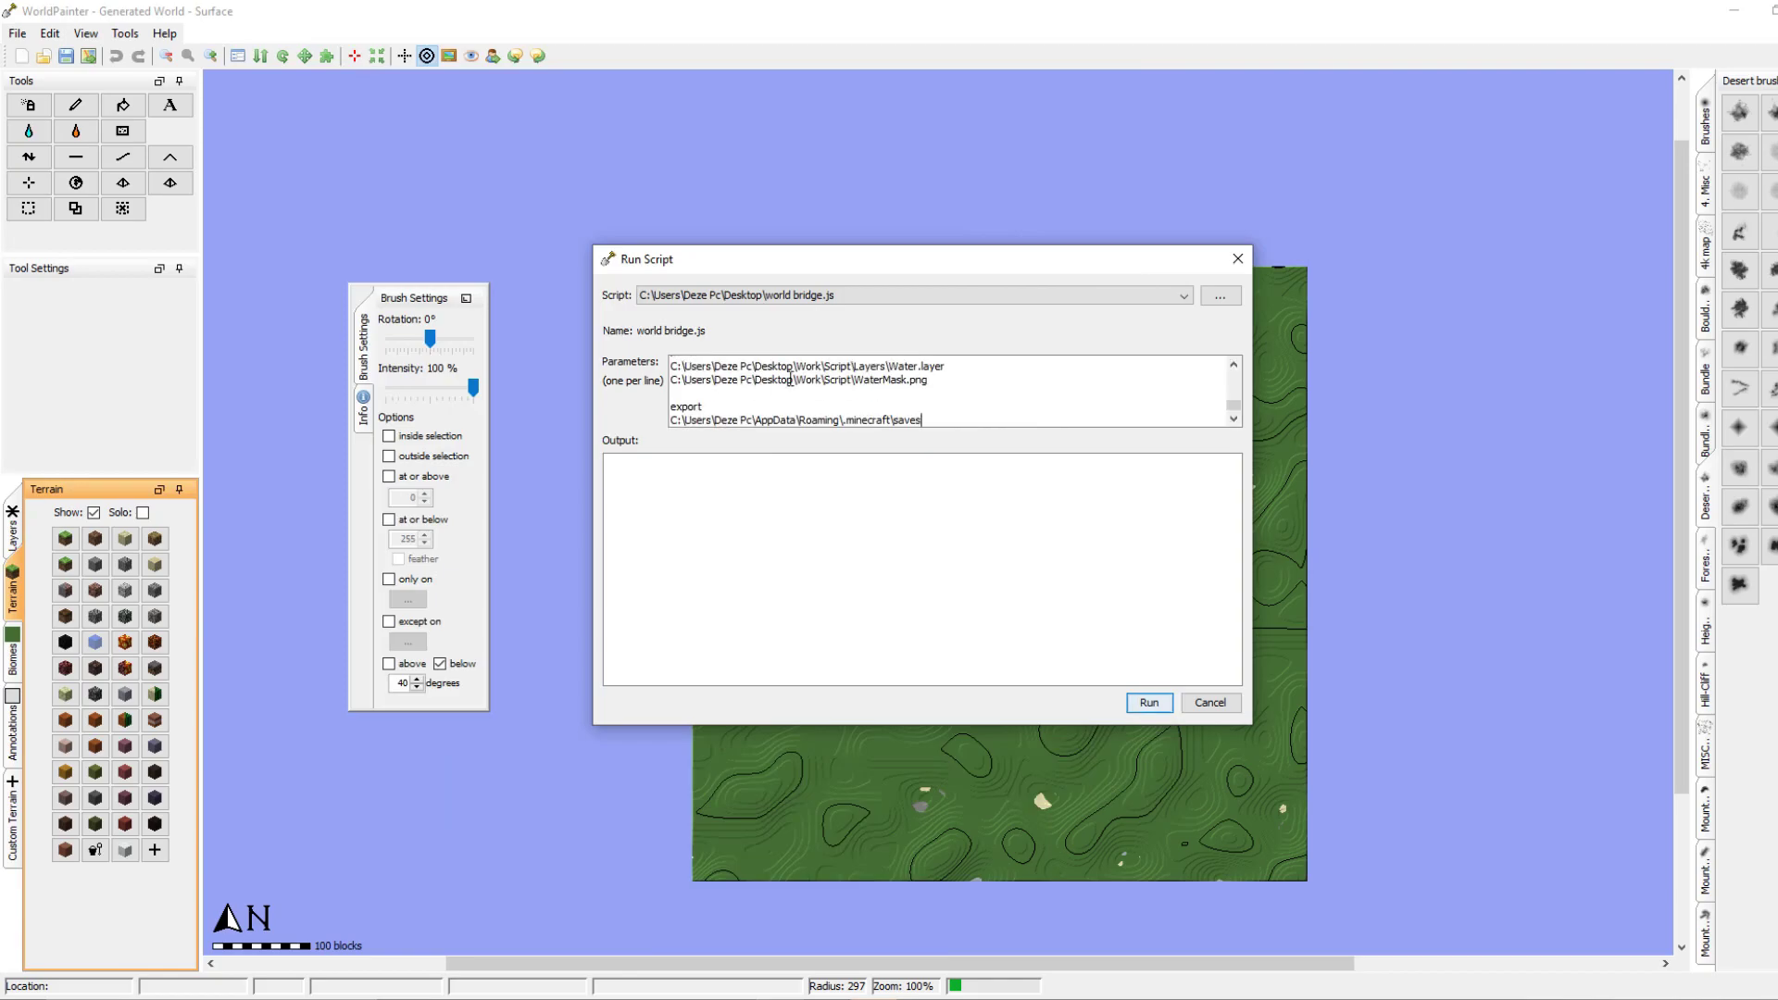
{"action": "scroll", "coordinate": [927, 404], "scroll_direction": "up", "scroll_amount": 5}
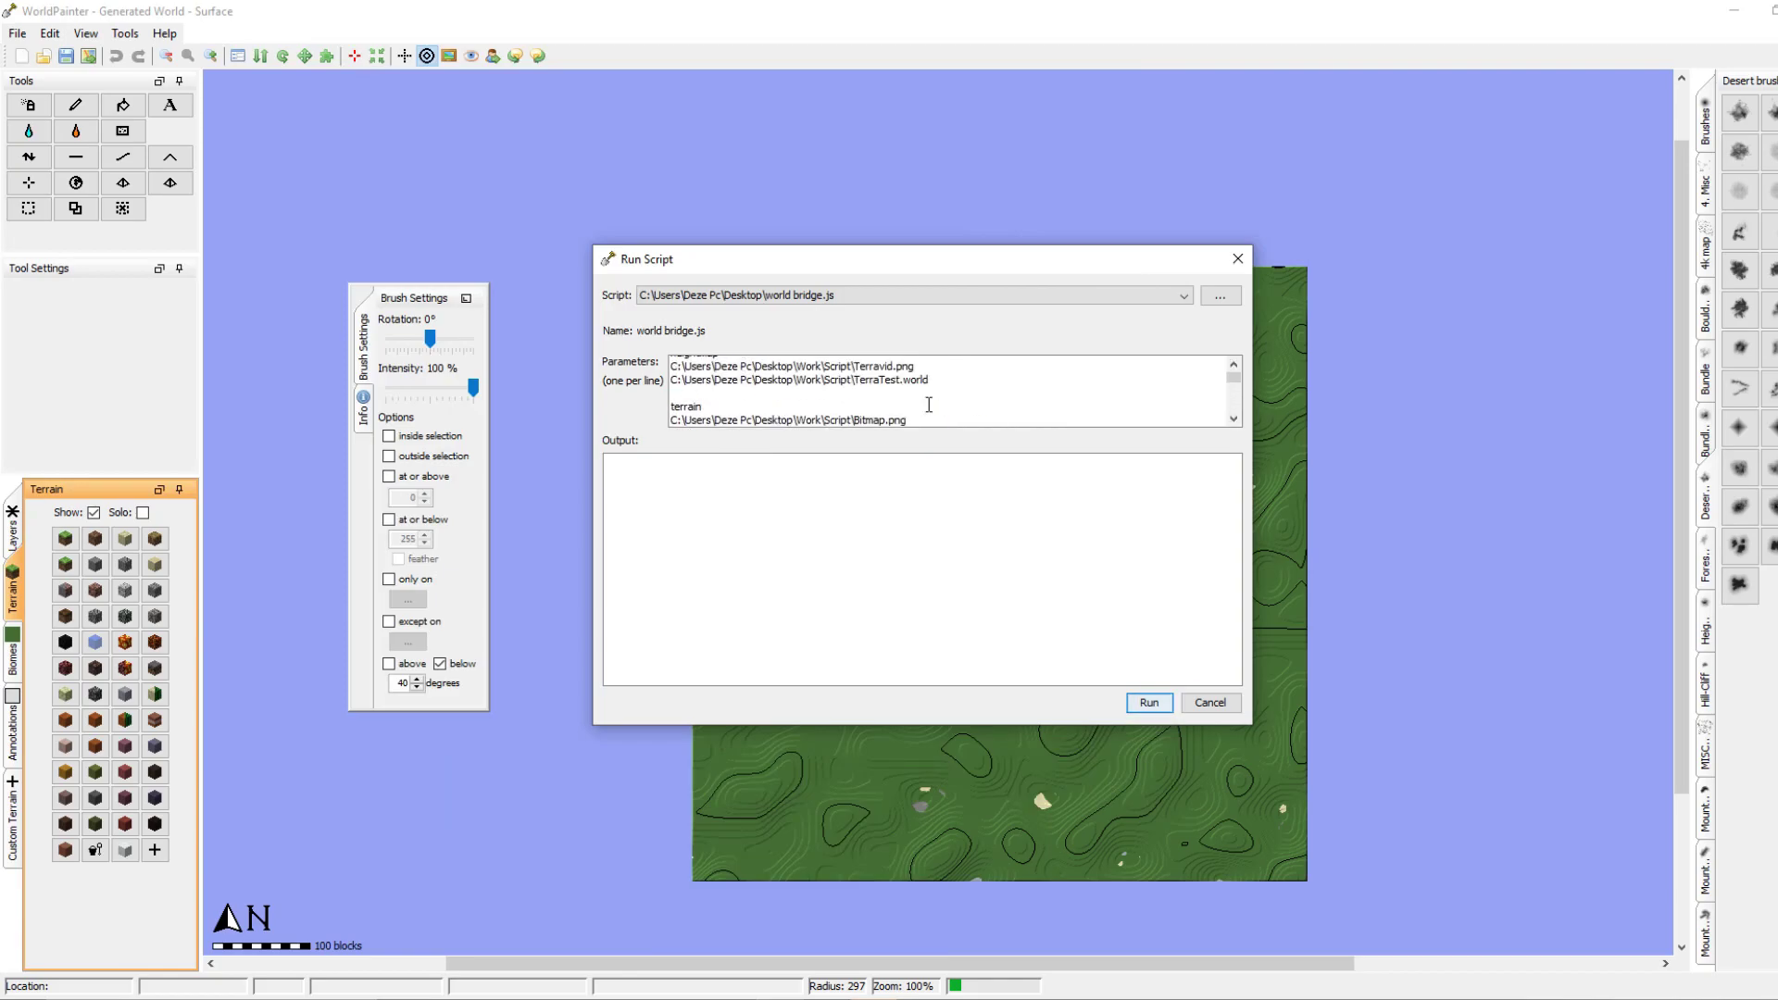
{"action": "scroll", "coordinate": [703, 387], "scroll_direction": "down", "scroll_amount": 4}
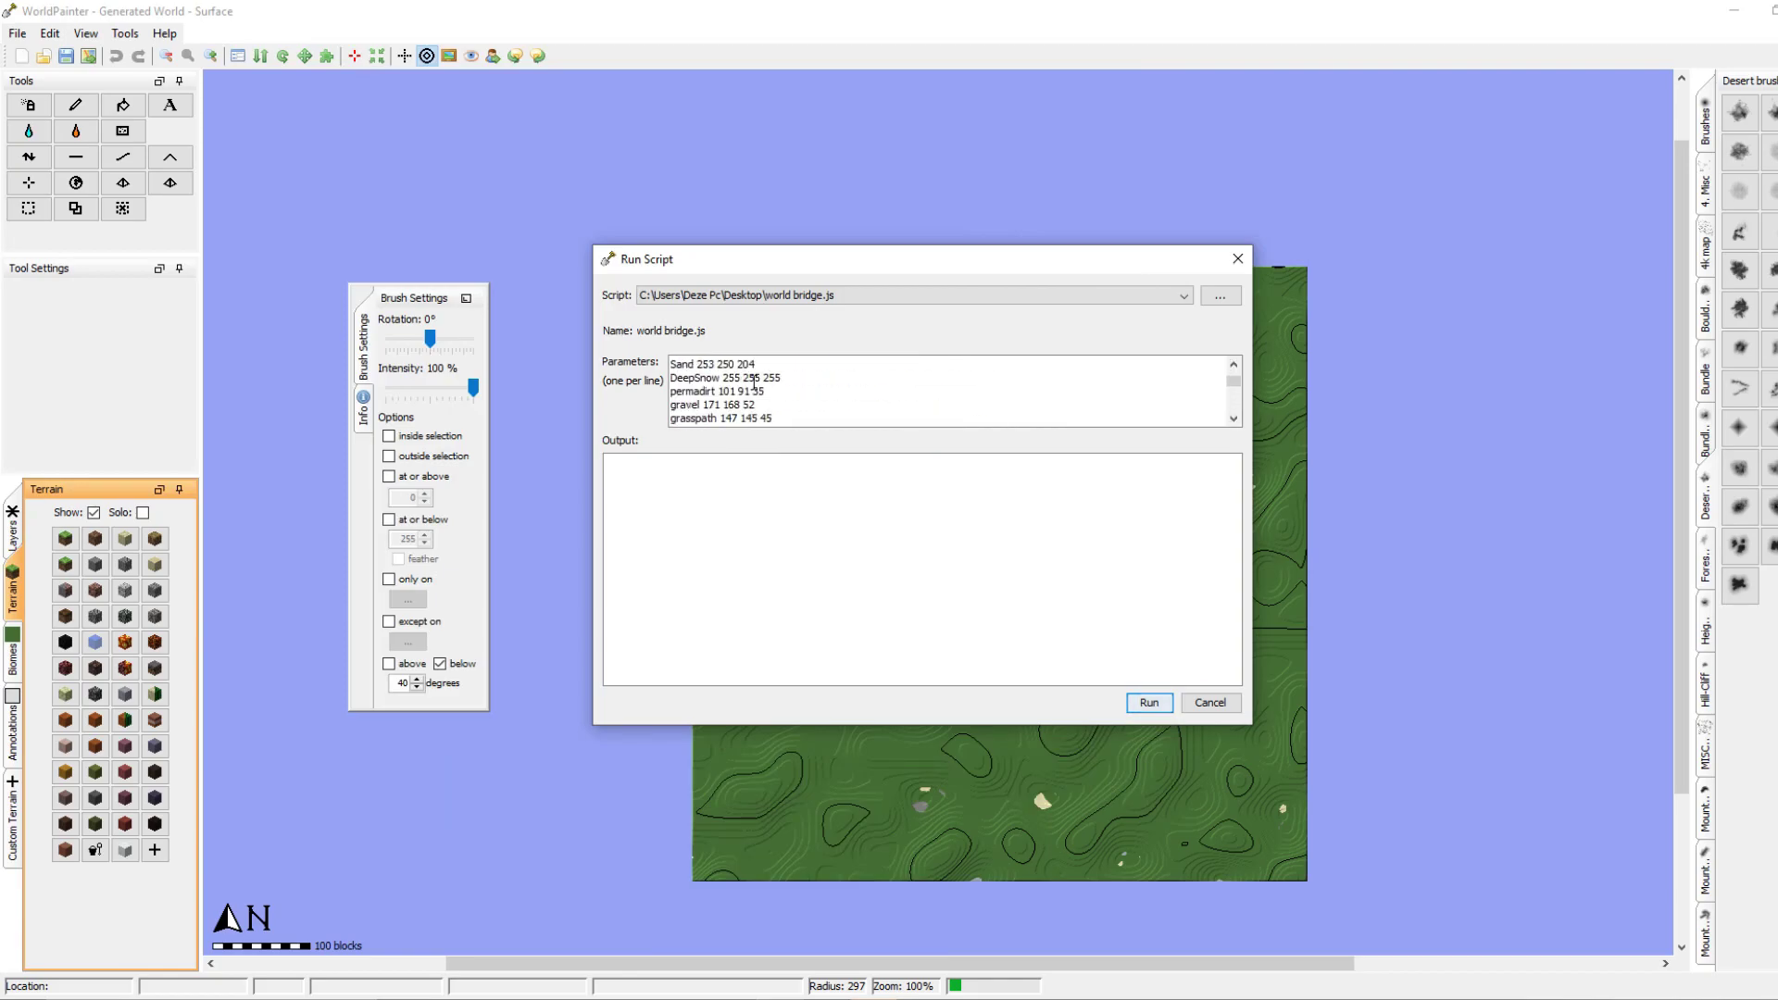
{"action": "left_click", "coordinate": [1156, 704]}
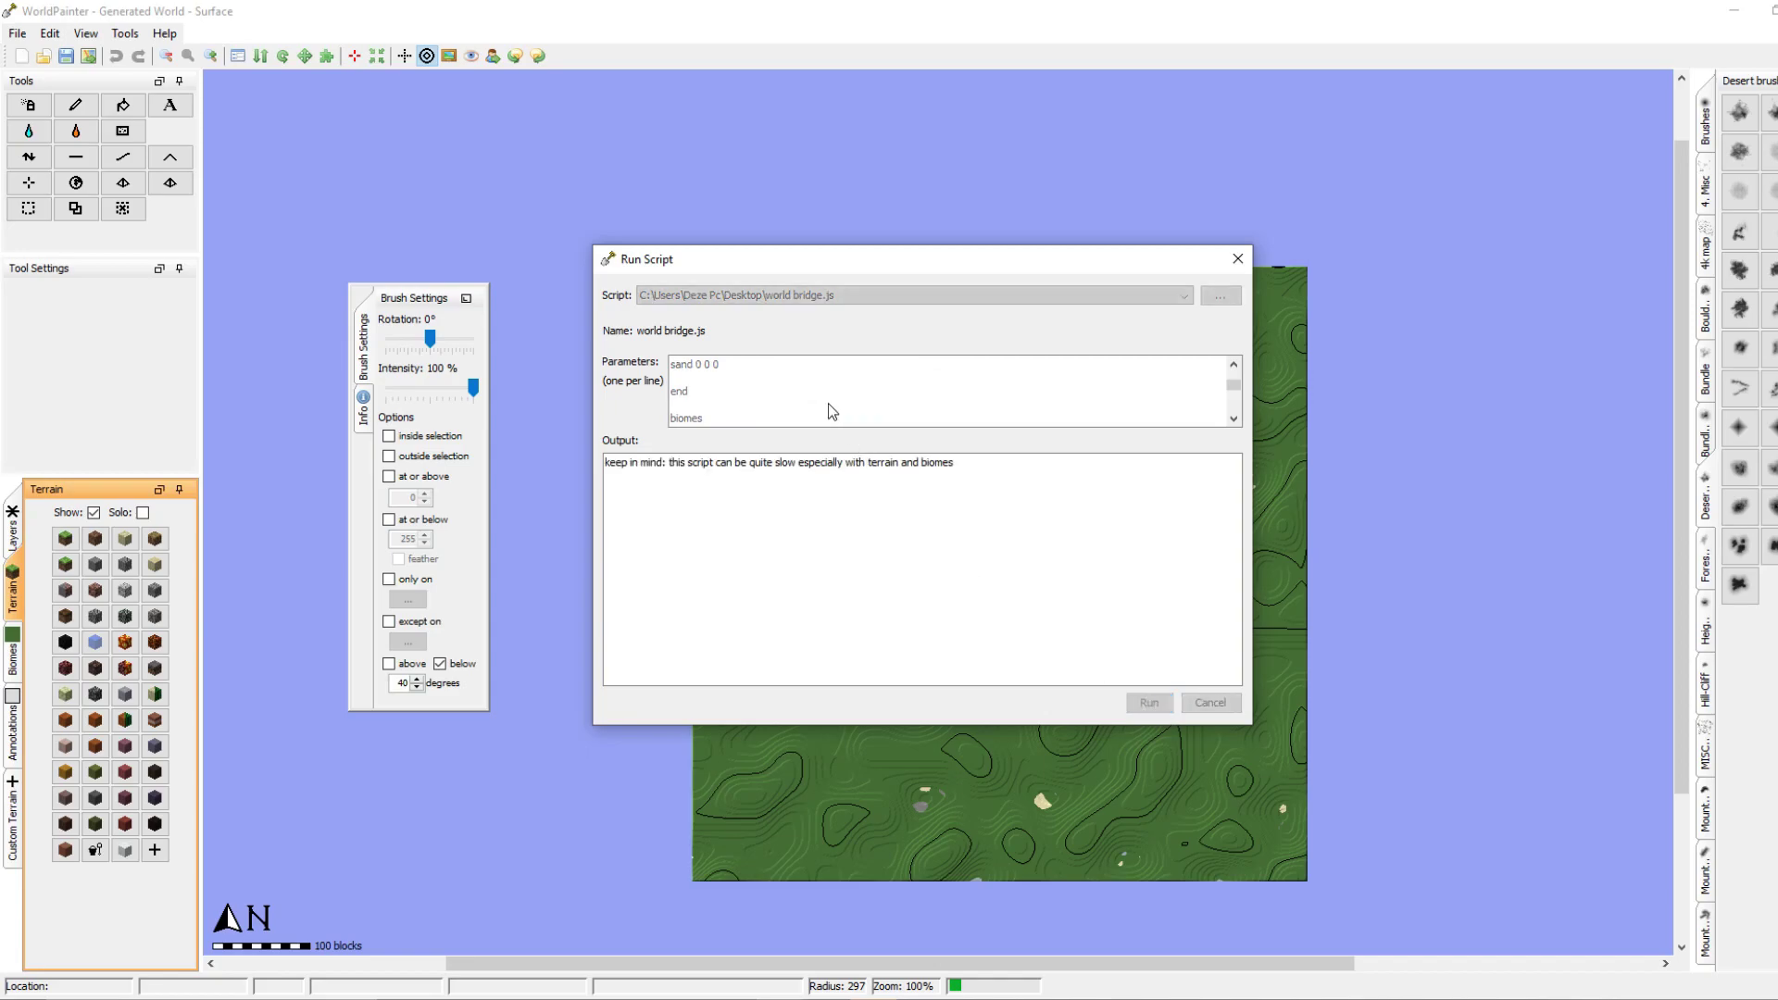